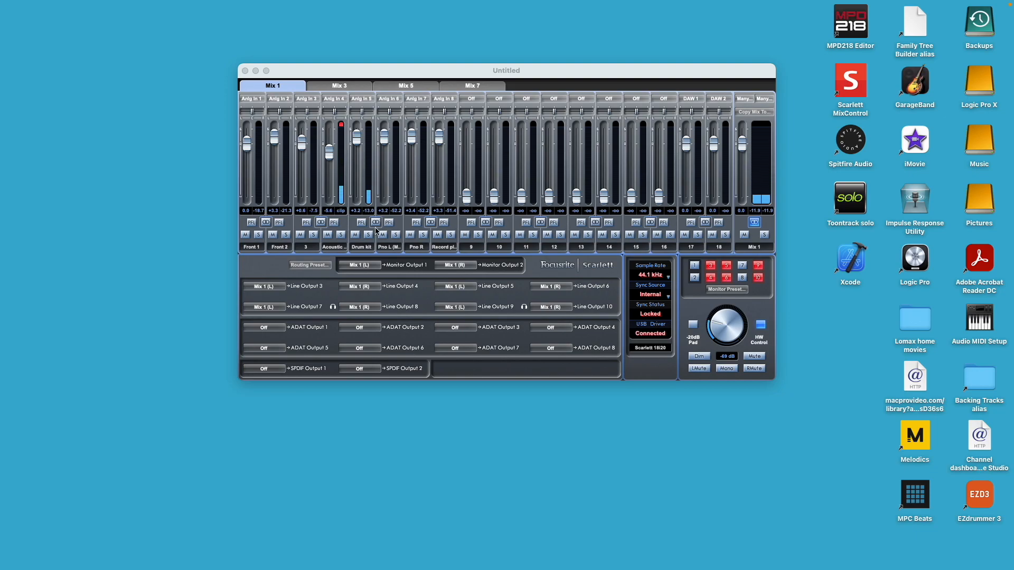
Mute the Drum kit channel on analogue input 5 in Mix 1
{"action": "left_click", "coordinate": [356, 236]}
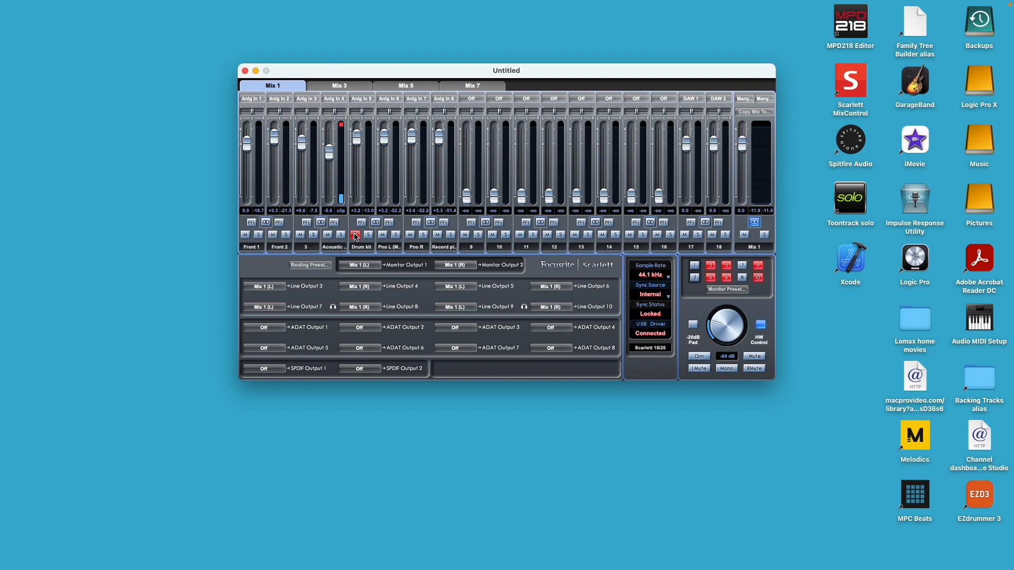
Switch to Logic Pro and create one software instrument track with an empty channel strip in the new project
{"action": "mouse_move", "coordinate": [787, 3]}
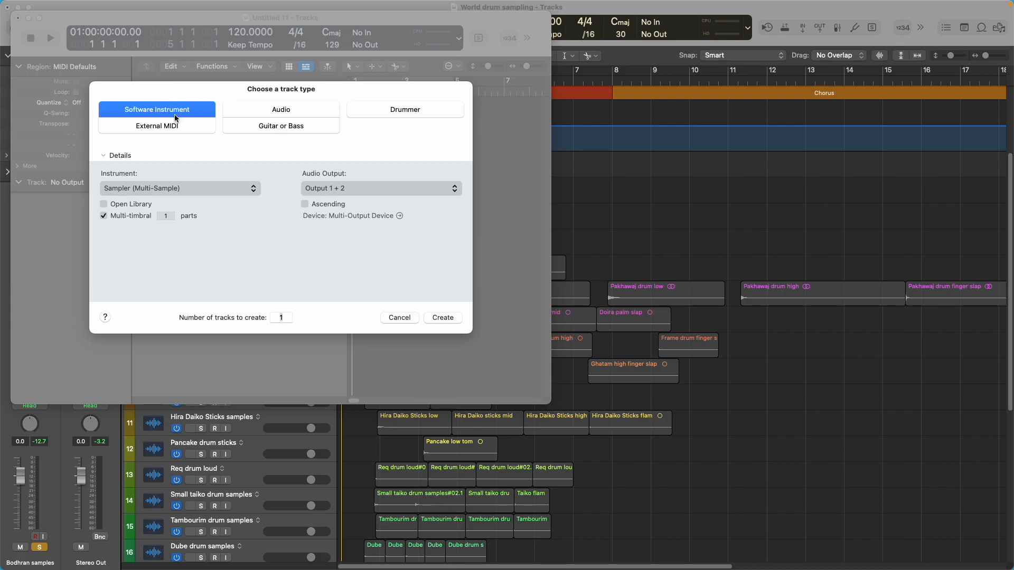
{"action": "left_click", "coordinate": [255, 189]}
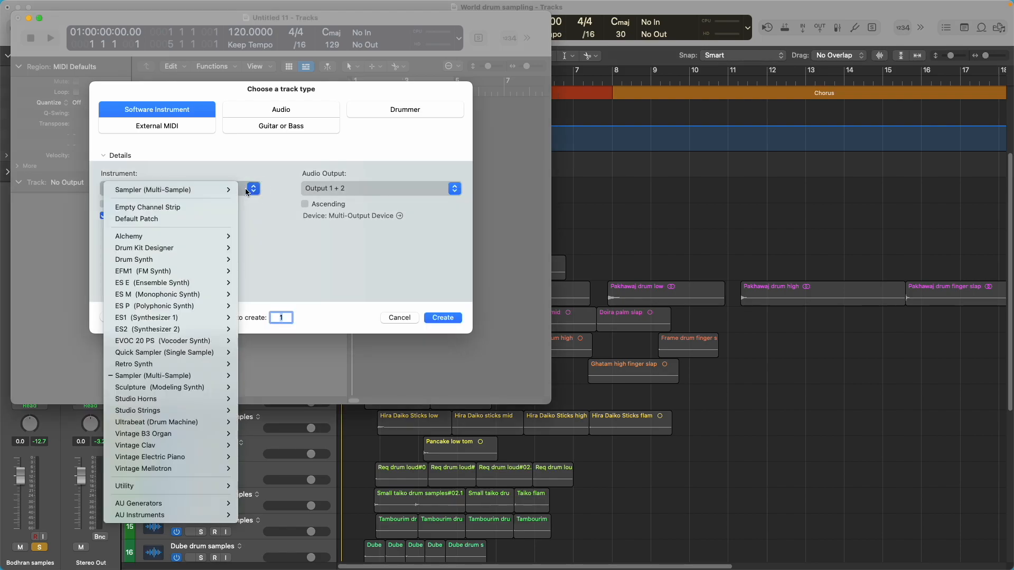
{"action": "mouse_move", "coordinate": [200, 248]}
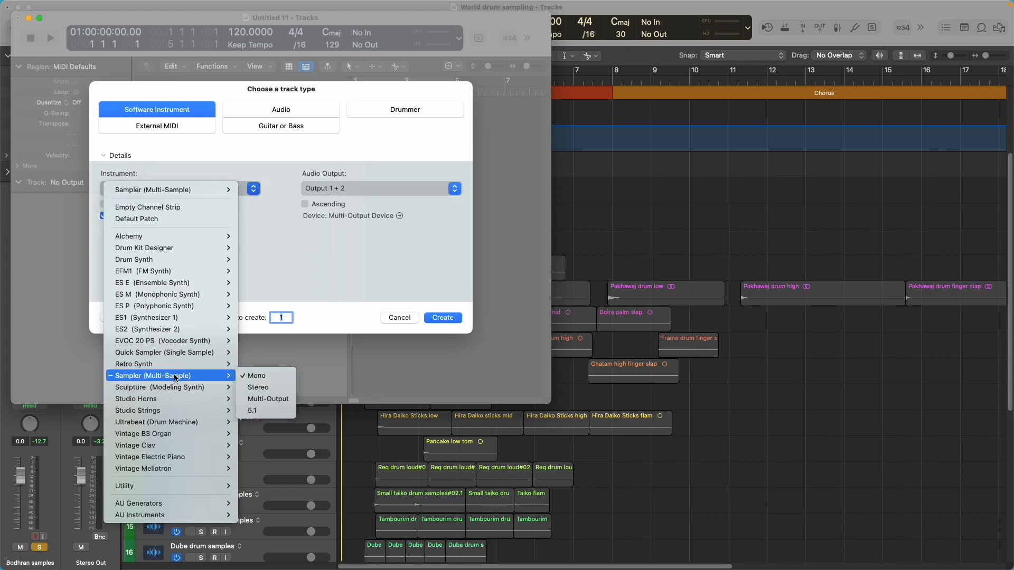
{"action": "mouse_move", "coordinate": [175, 389]}
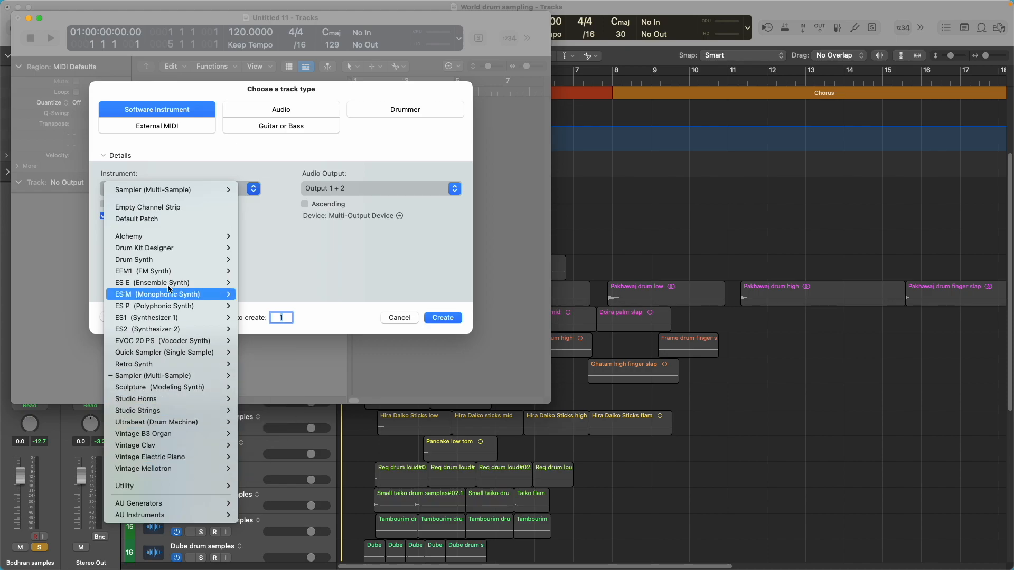
{"action": "mouse_move", "coordinate": [167, 237]}
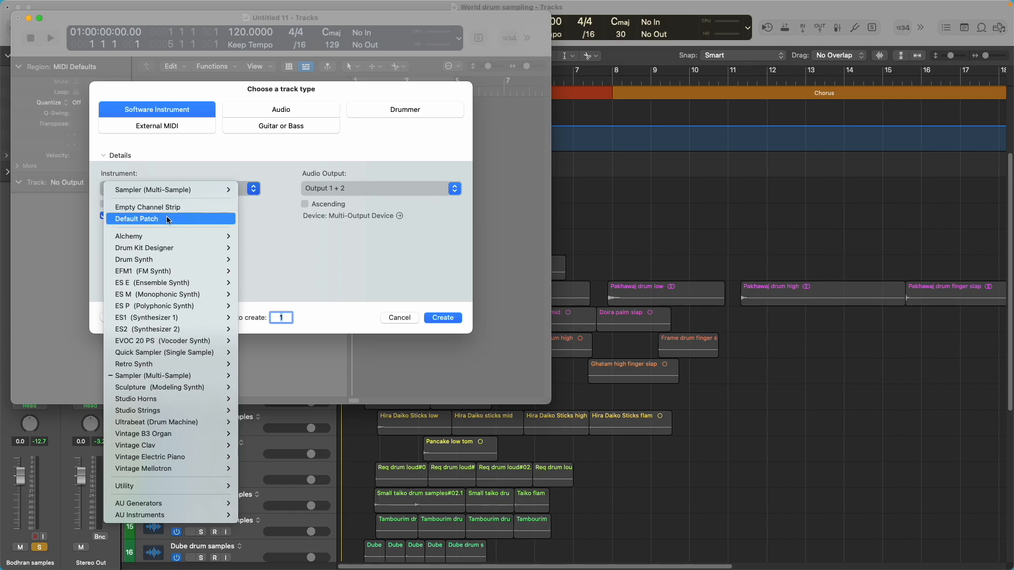
{"action": "left_click", "coordinate": [166, 208]}
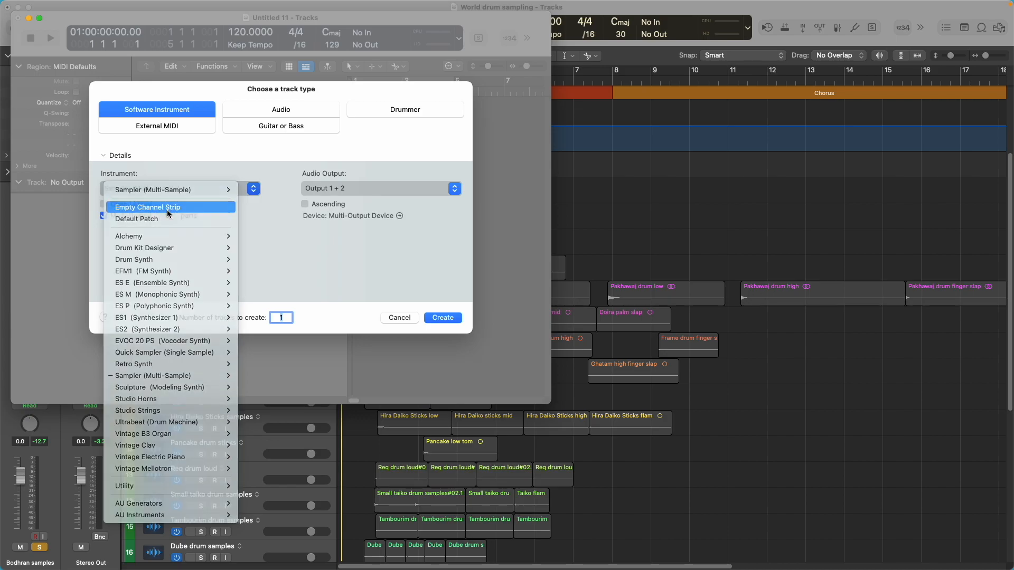
{"action": "left_click", "coordinate": [446, 317]}
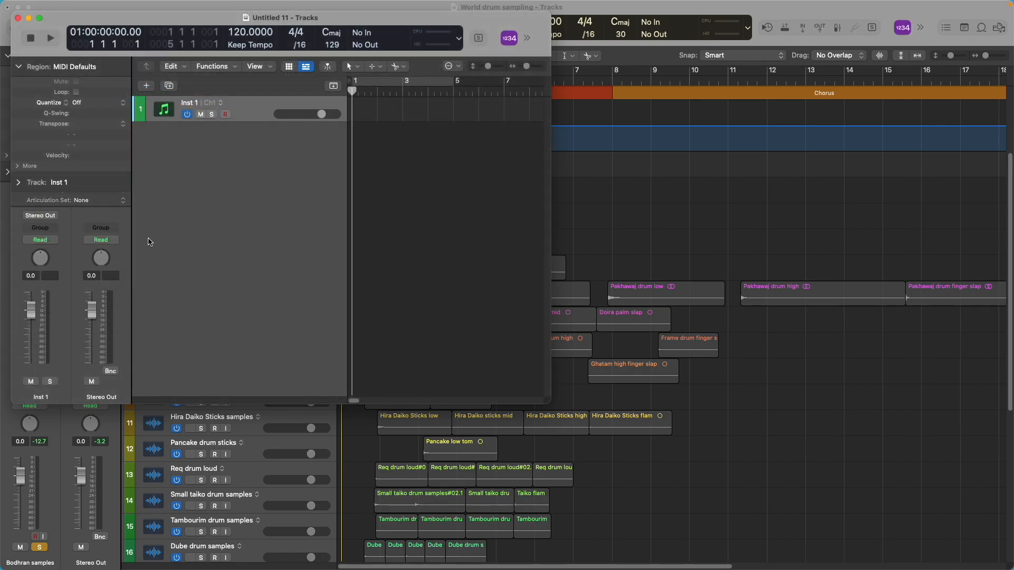
Load Drum Machine Designer as the new track's instrument and open its empty kit window
{"action": "mouse_move", "coordinate": [34, 188]}
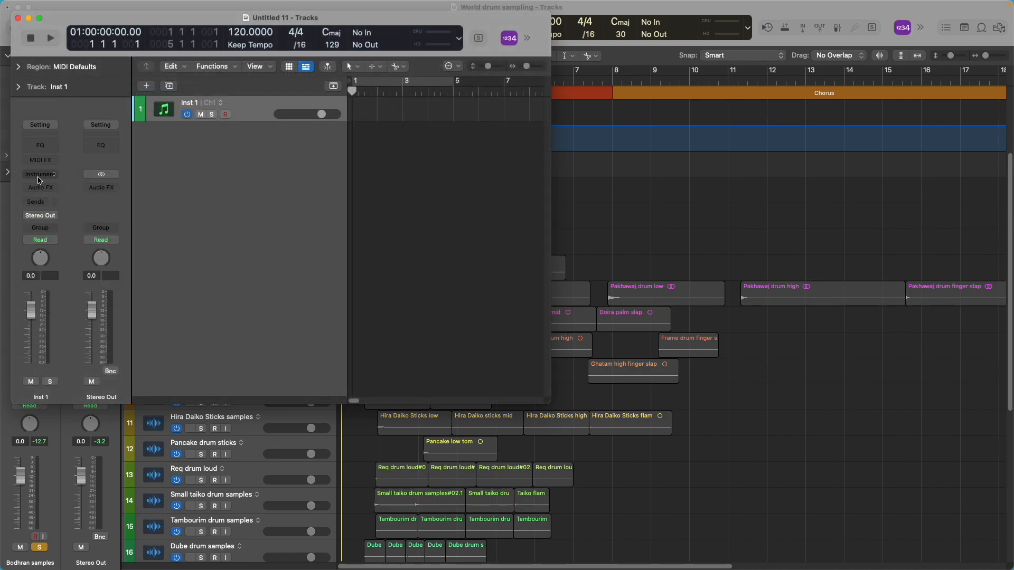
{"action": "left_click", "coordinate": [49, 175]}
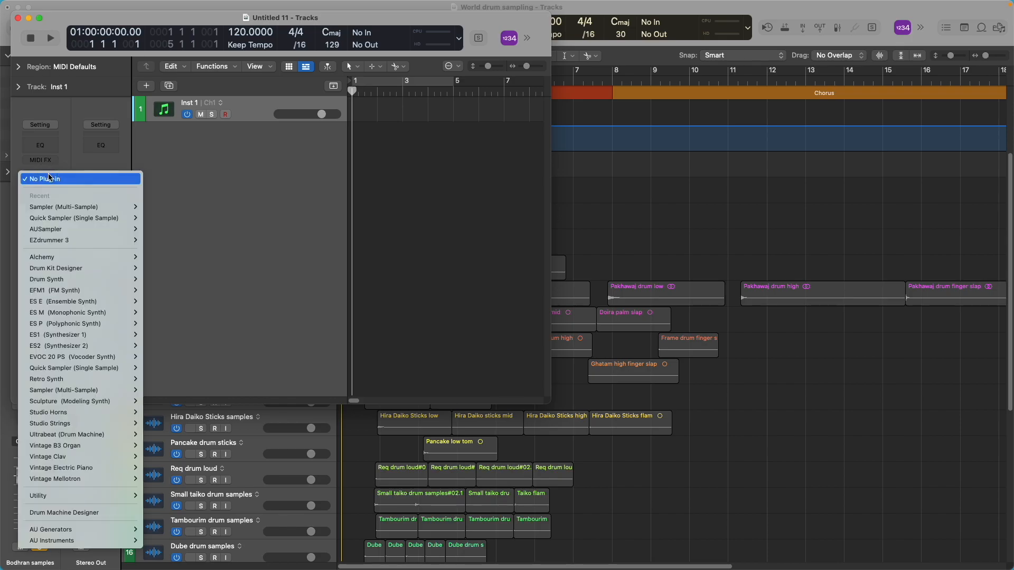
{"action": "mouse_move", "coordinate": [104, 418]}
{"action": "mouse_move", "coordinate": [102, 497]}
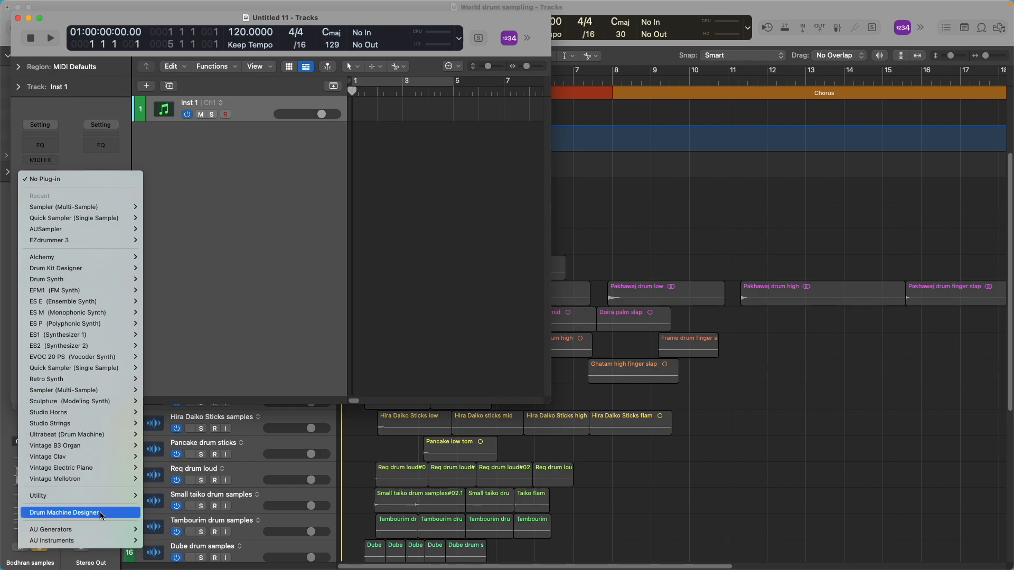
{"action": "left_click", "coordinate": [99, 512]}
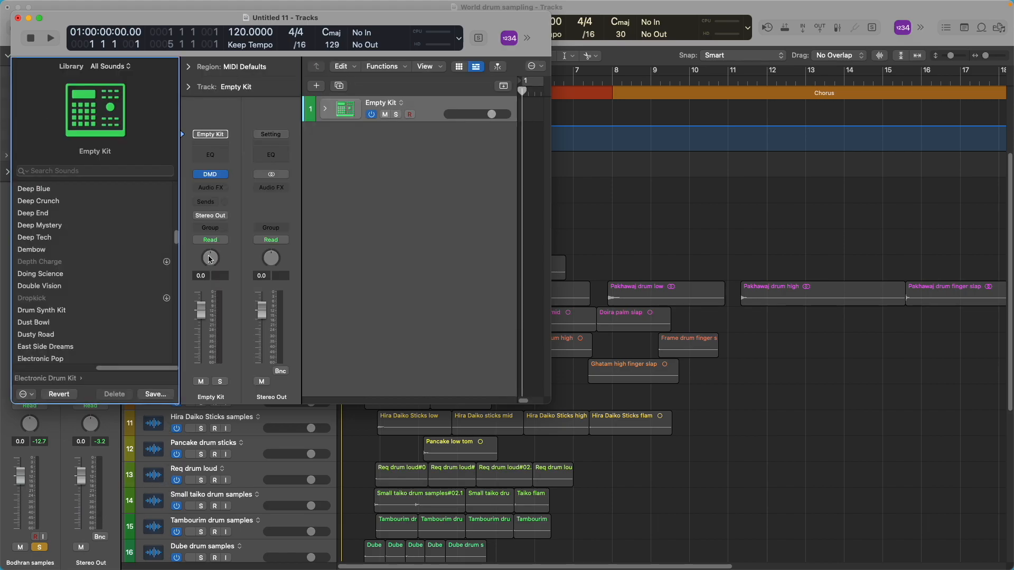
{"action": "left_click", "coordinate": [215, 175]}
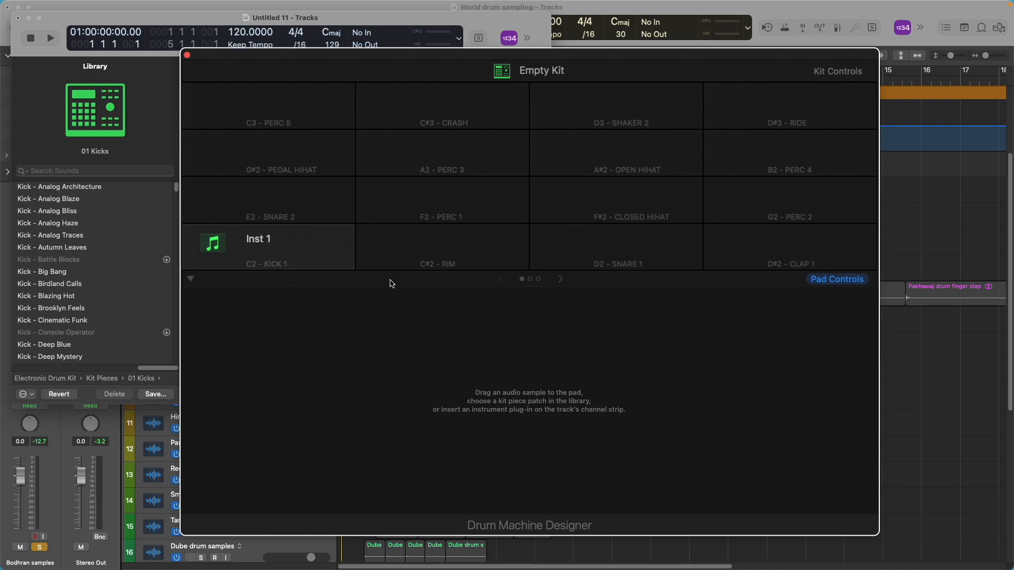
Move the Drum Machine Designer window slightly lower and examine the first two pages of empty pads
{"action": "left_click_drag", "start_coordinate": [415, 59], "coordinate": [418, 84]}
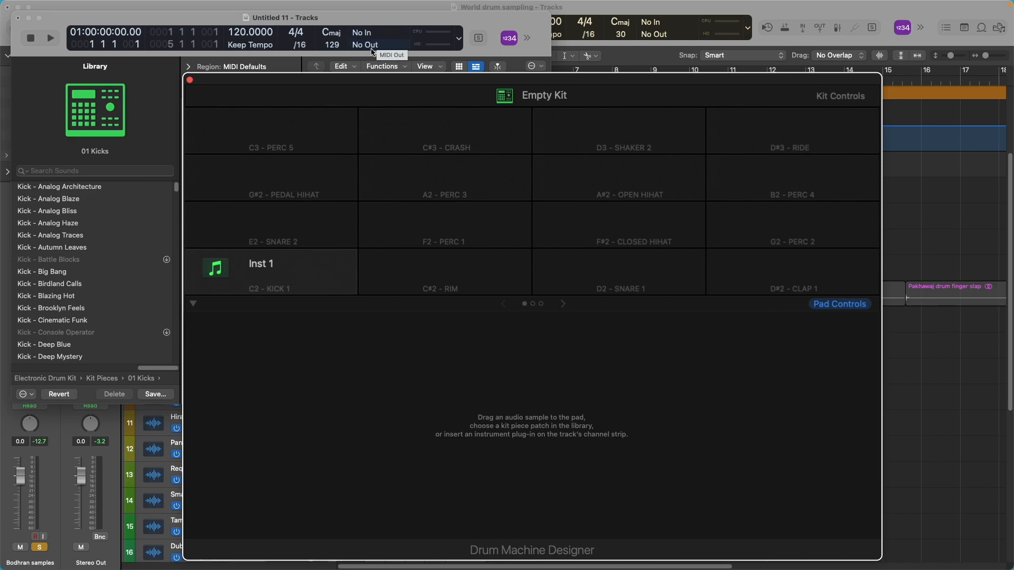
{"action": "left_click", "coordinate": [563, 306]}
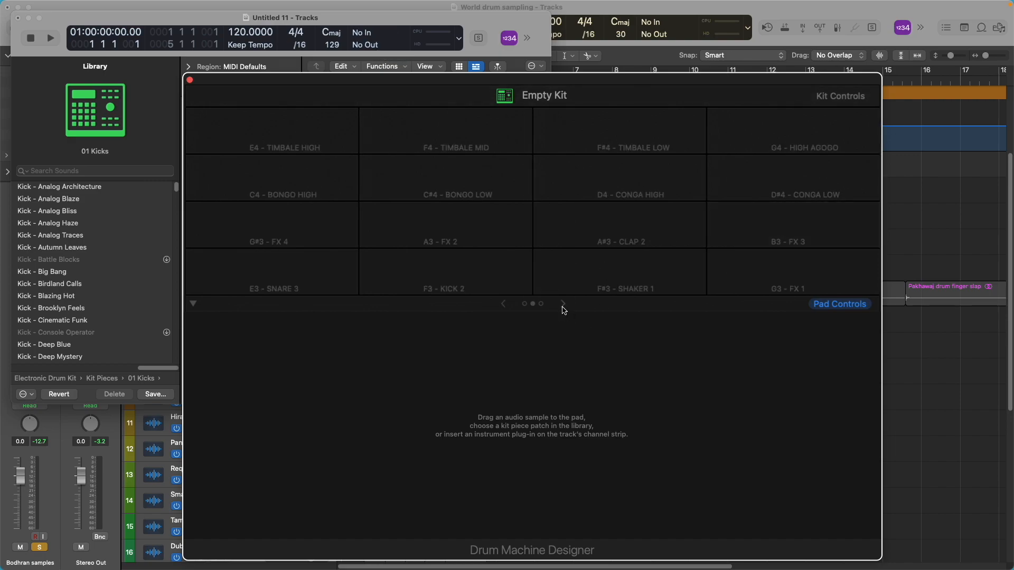
{"action": "left_click", "coordinate": [501, 306]}
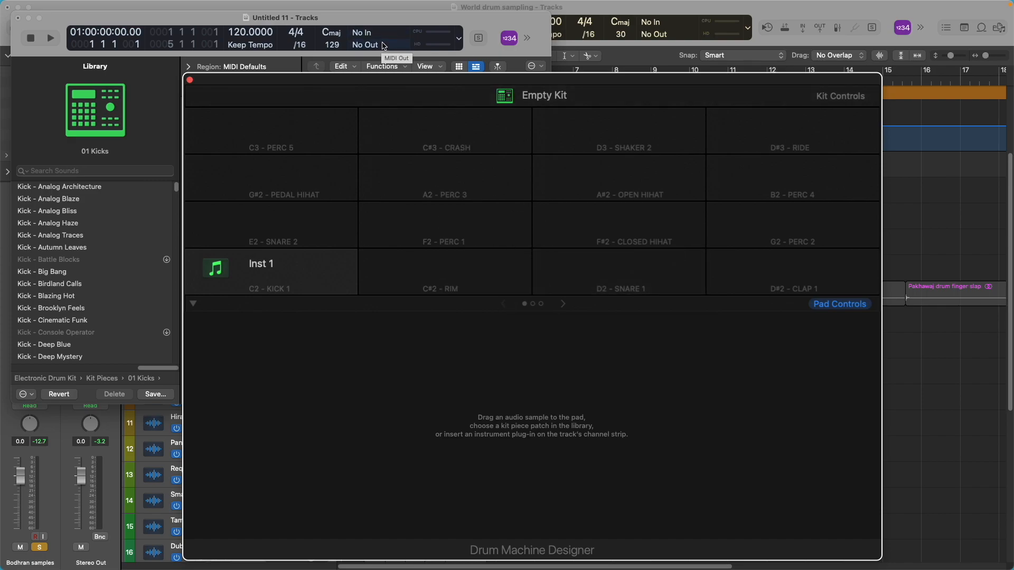
{"action": "mouse_move", "coordinate": [479, 196]}
Switch to the World drum sampling project, return the playhead to bar 1 and inspect the Bodhran and cloth drum sample regions
{"action": "mouse_move", "coordinate": [861, 5]}
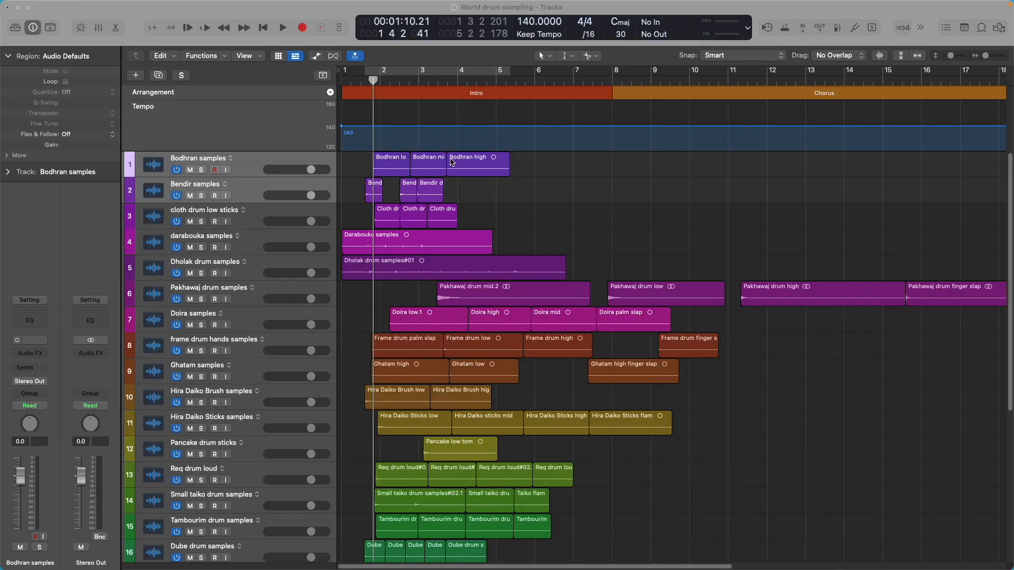
{"action": "left_click_drag", "start_coordinate": [376, 81], "coordinate": [338, 78]}
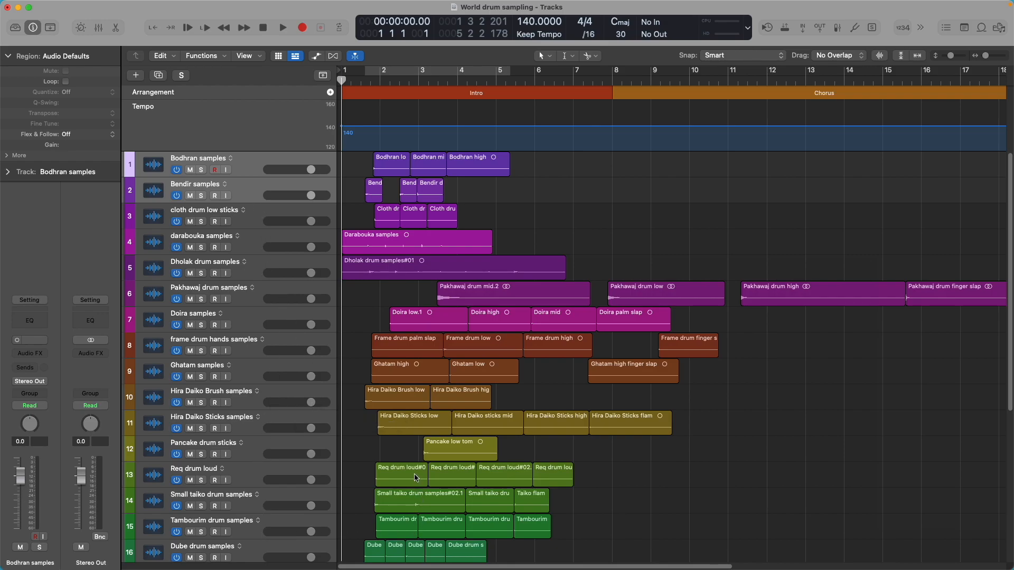
{"action": "left_click", "coordinate": [395, 160]}
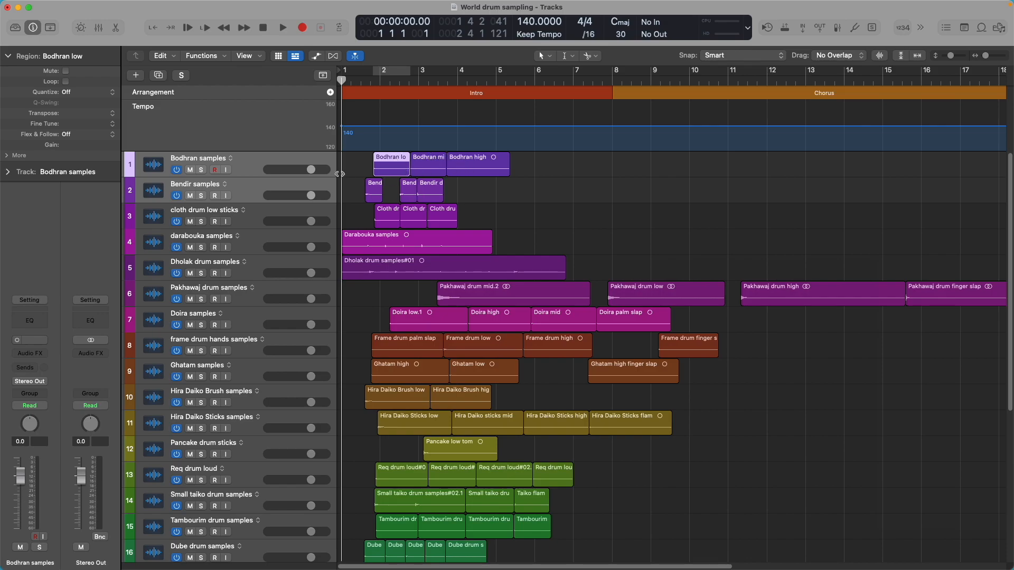
{"action": "left_click", "coordinate": [272, 214]}
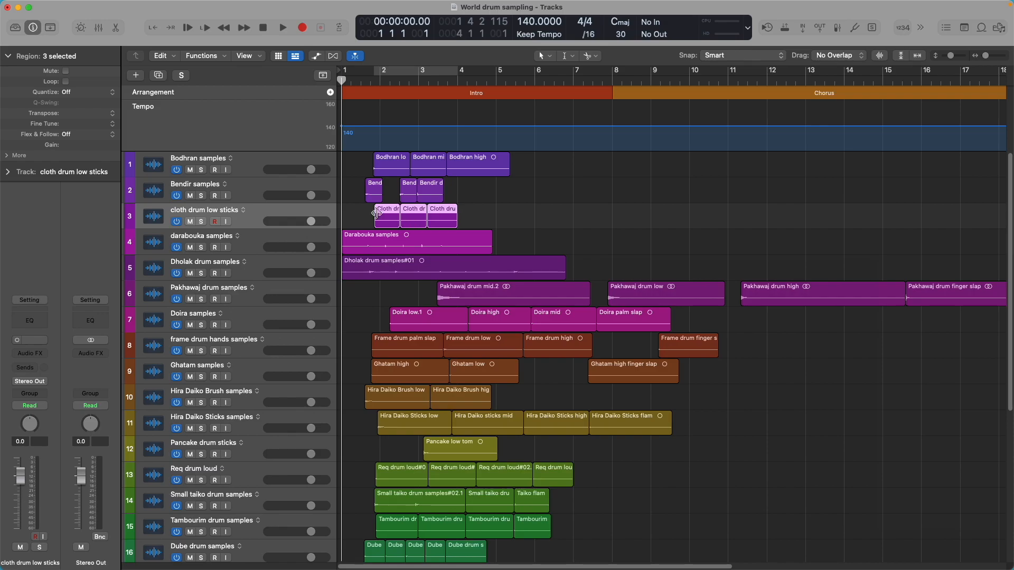
{"action": "left_click", "coordinate": [292, 164]}
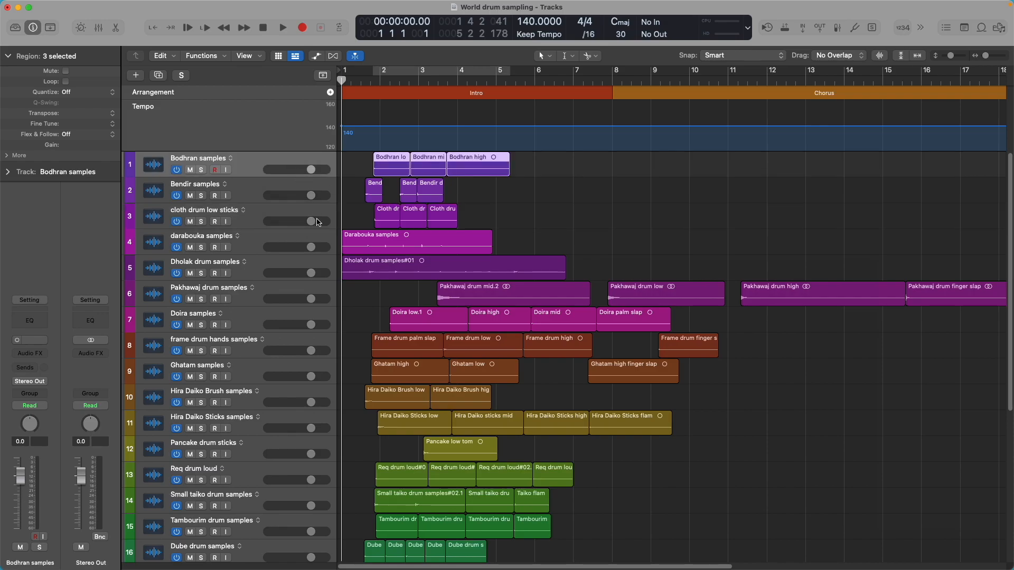
Audition the Ghatam samples track in solo, unsolo it and return the playhead to the project start
{"action": "left_click", "coordinate": [305, 368]}
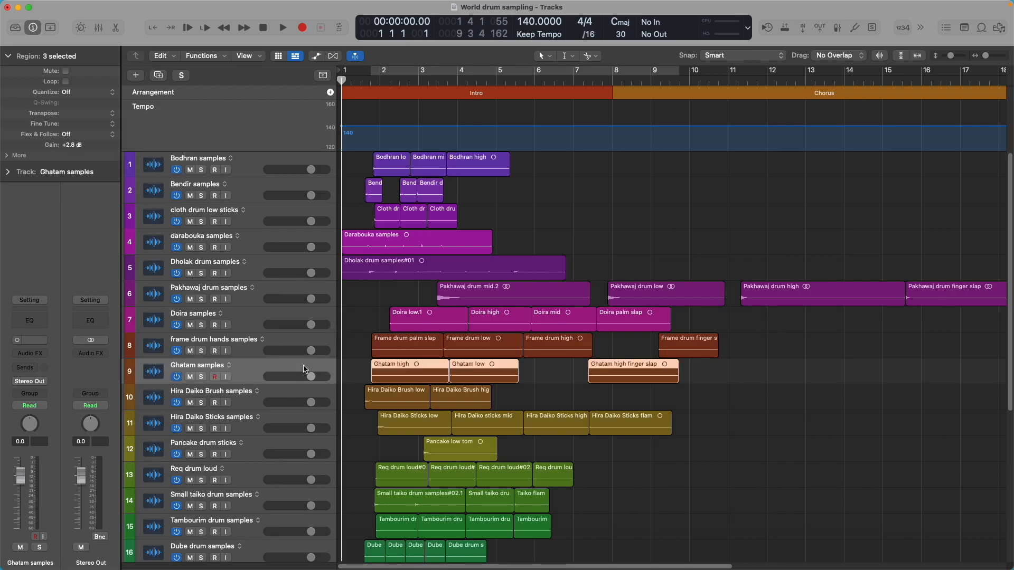
{"action": "left_click", "coordinate": [201, 376]}
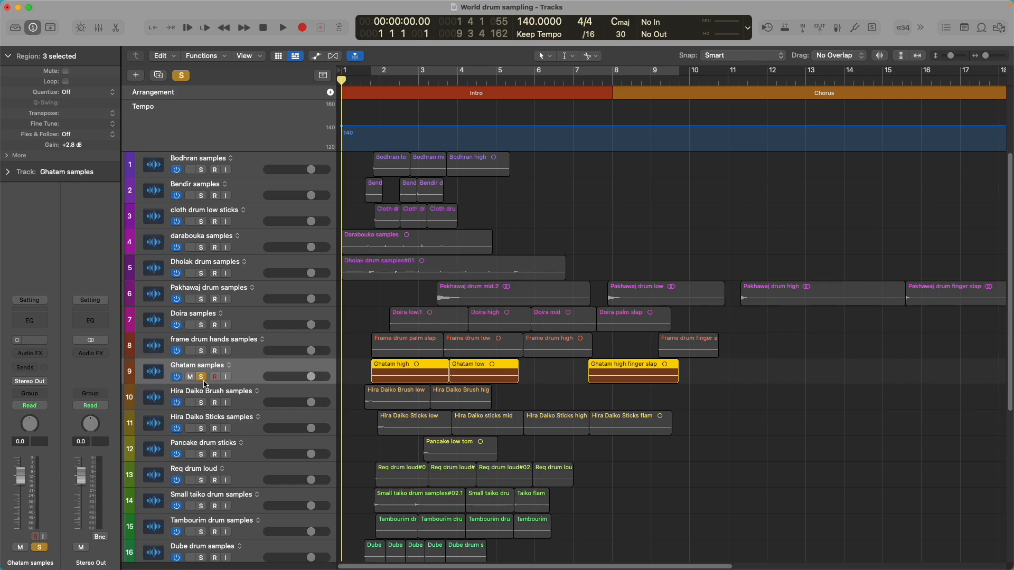
{"action": "key", "text": "space"}
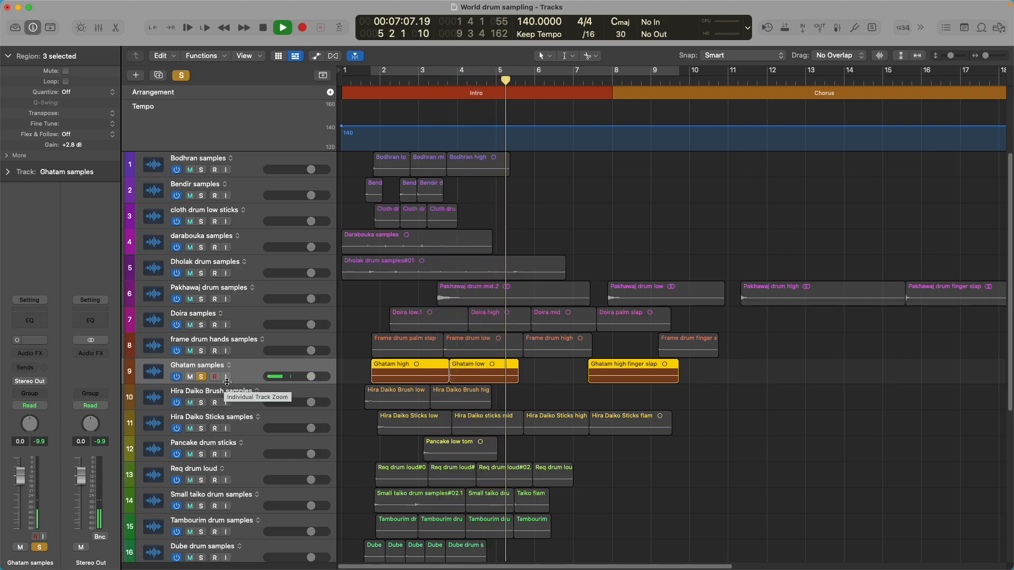
{"action": "key", "text": "space"}
{"action": "left_click", "coordinate": [201, 377]}
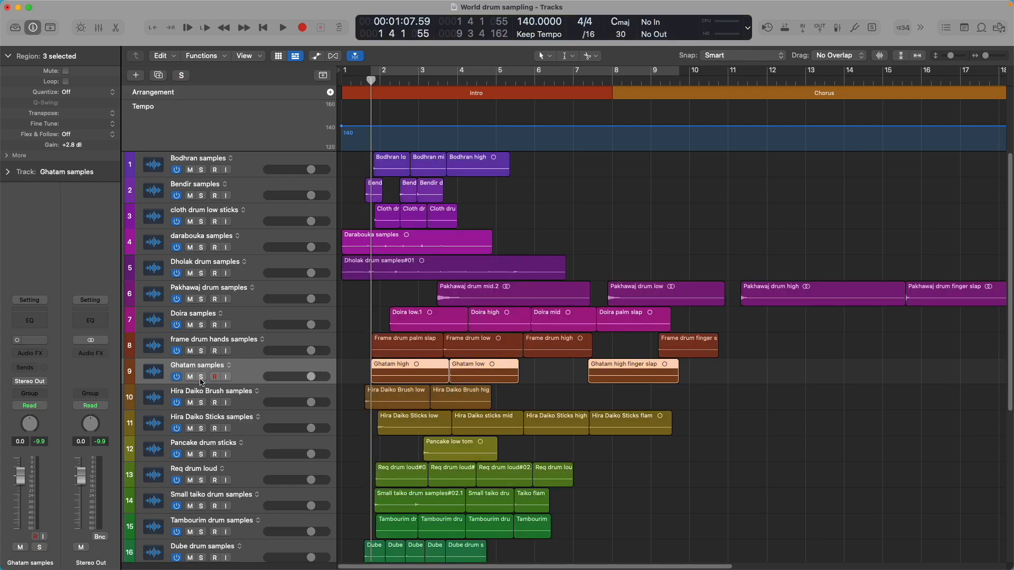
{"action": "key", "text": "Return"}
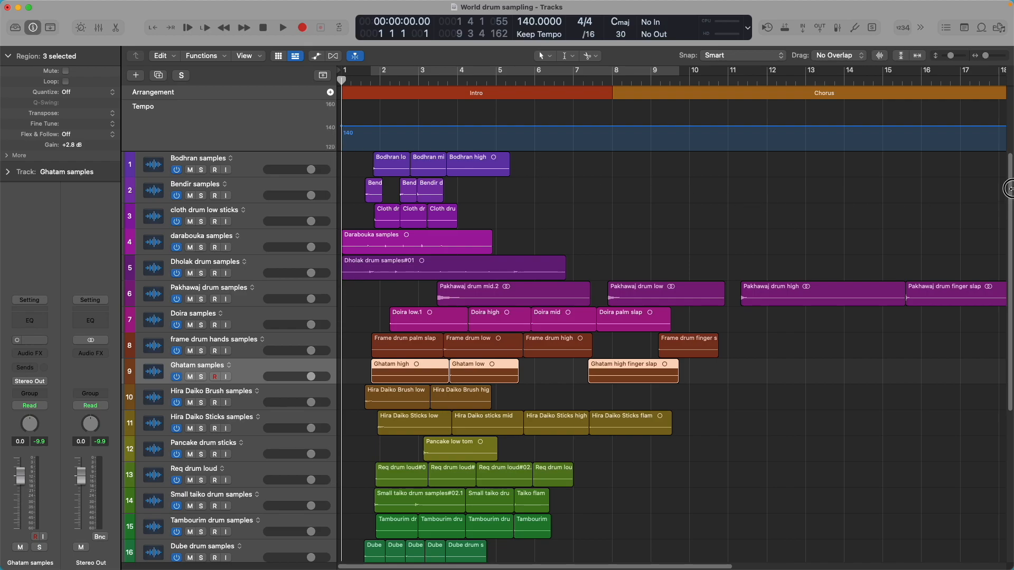
Look over the sample tracks and select all regions in the World drum sampling project
{"action": "left_click", "coordinate": [287, 163]}
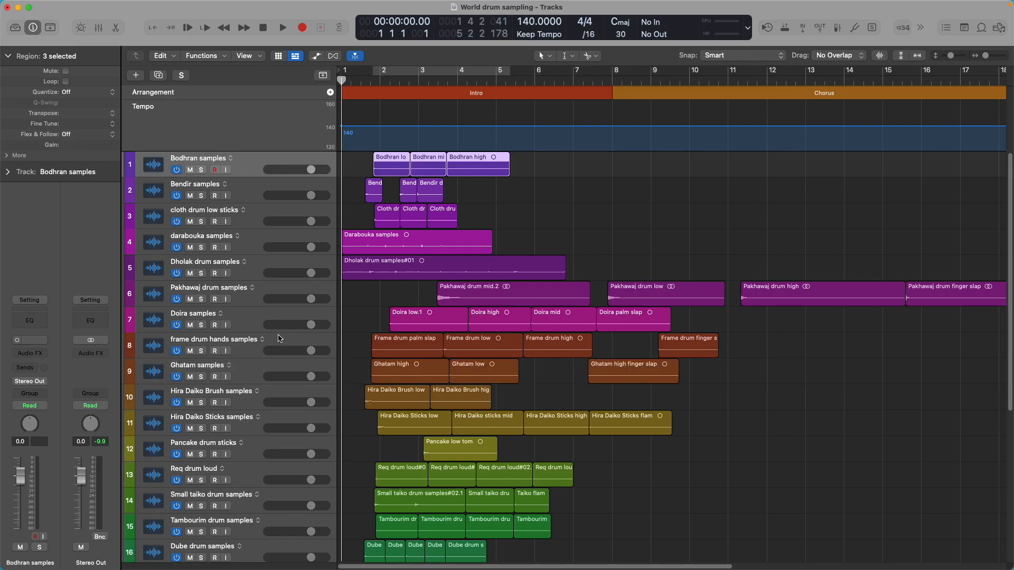
{"action": "scroll", "coordinate": [283, 358], "scroll_direction": "right", "scroll_amount": 2}
{"action": "scroll", "coordinate": [282, 357], "scroll_direction": "right", "scroll_amount": 4}
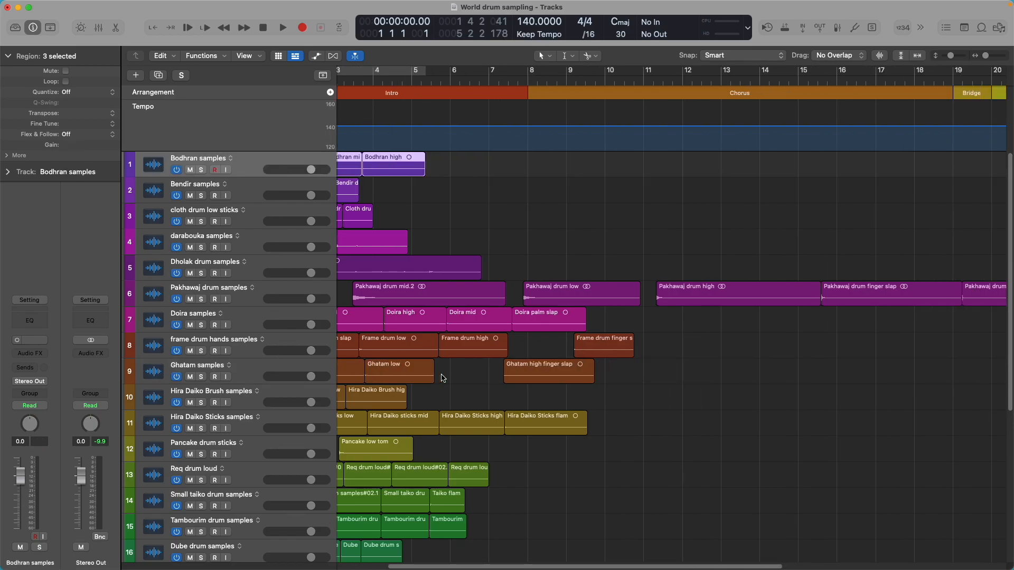
{"action": "scroll", "coordinate": [1004, 412], "scroll_direction": "down", "scroll_amount": 6}
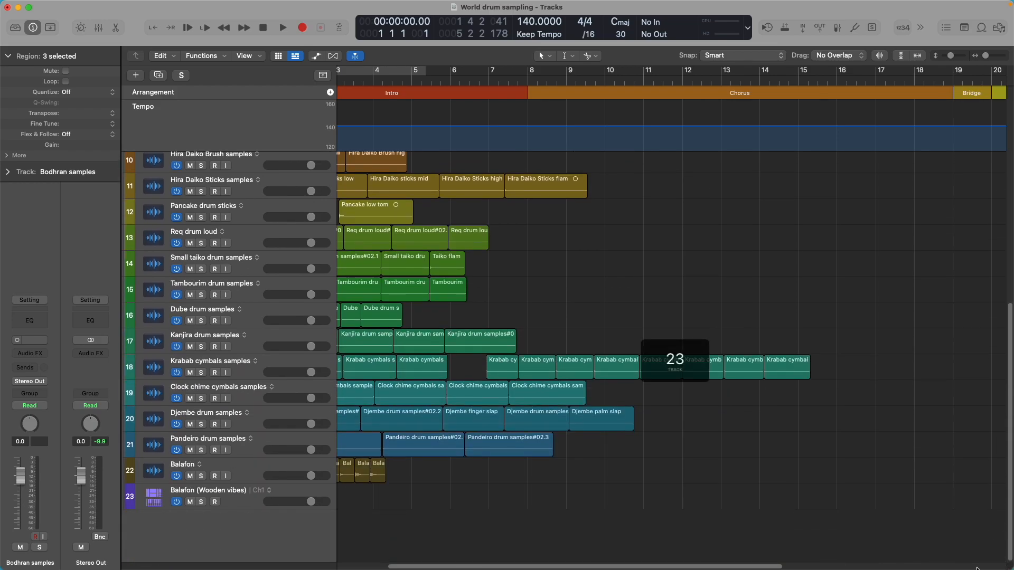
{"action": "key", "text": "super+a"}
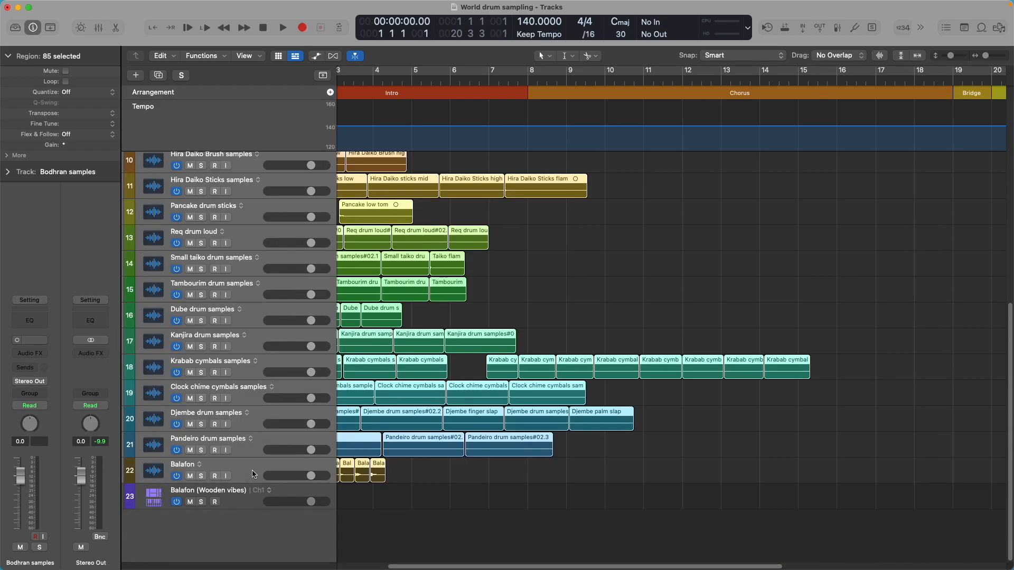
{"action": "left_click_drag", "start_coordinate": [441, 568], "coordinate": [349, 565]}
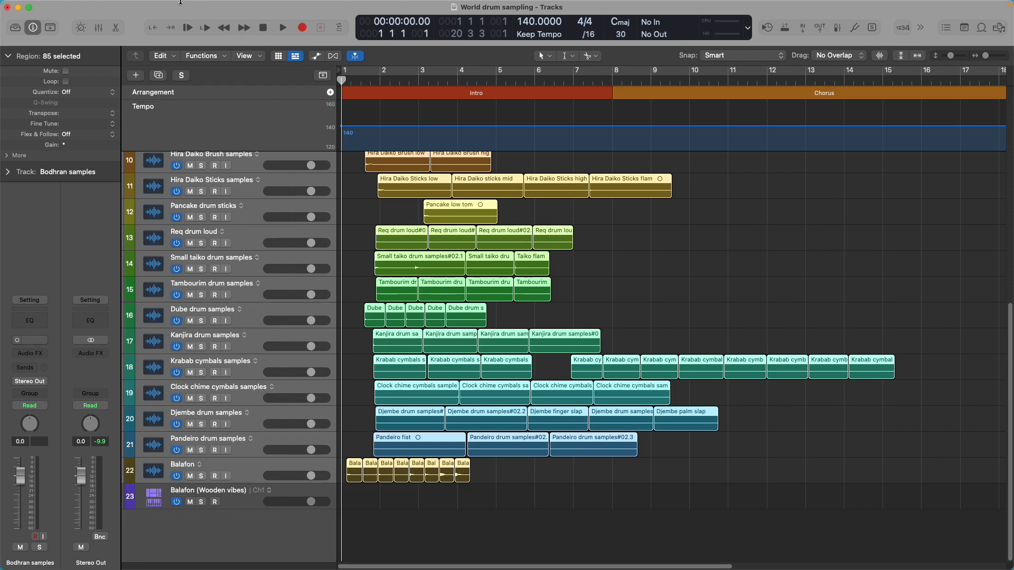
Export the selected regions as individual audio files into the World drum audio samples folder, found under the Drum percussion samples tag
{"action": "mouse_move", "coordinate": [154, 3]}
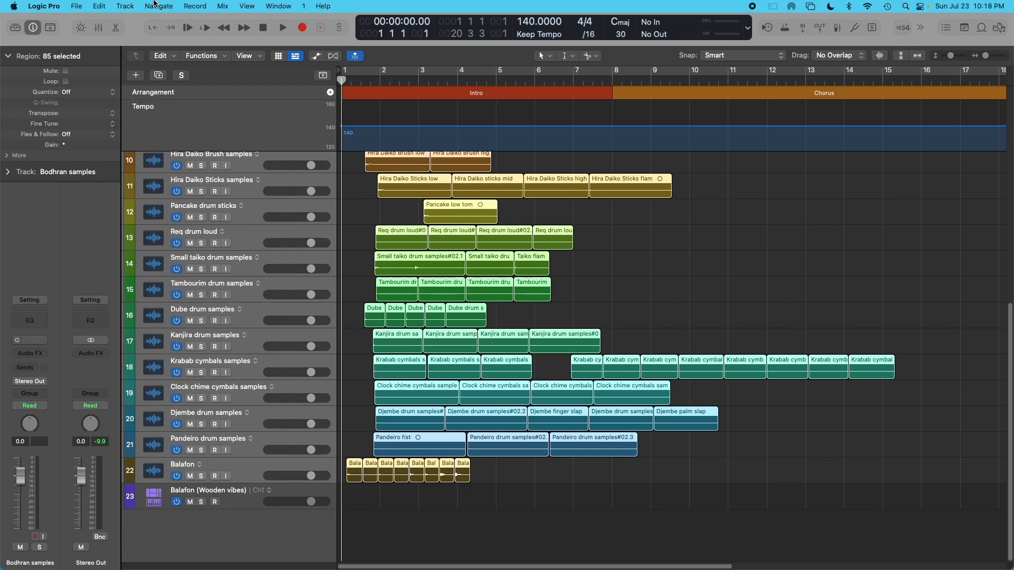
{"action": "left_click", "coordinate": [86, 10]}
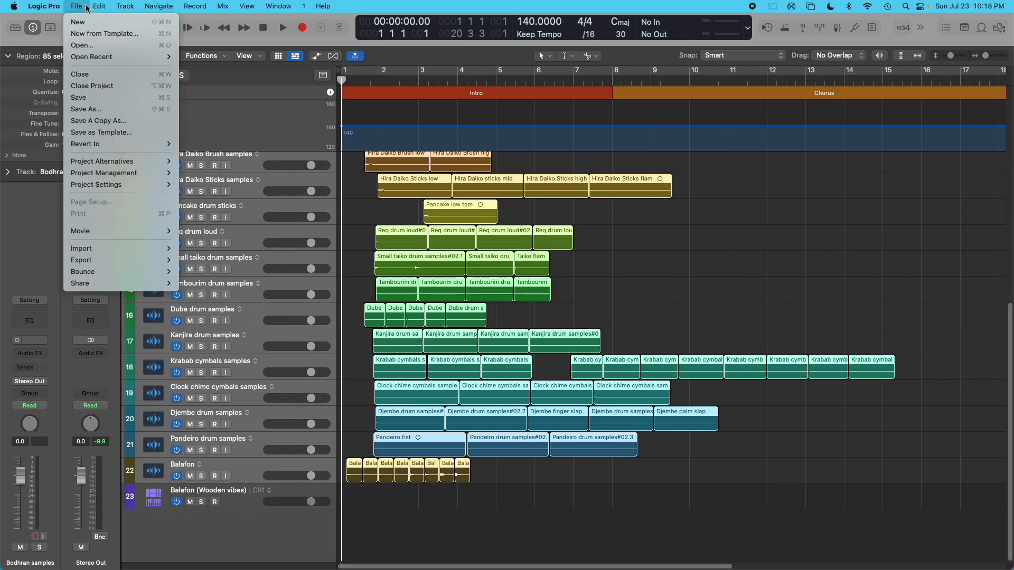
{"action": "mouse_move", "coordinate": [119, 251]}
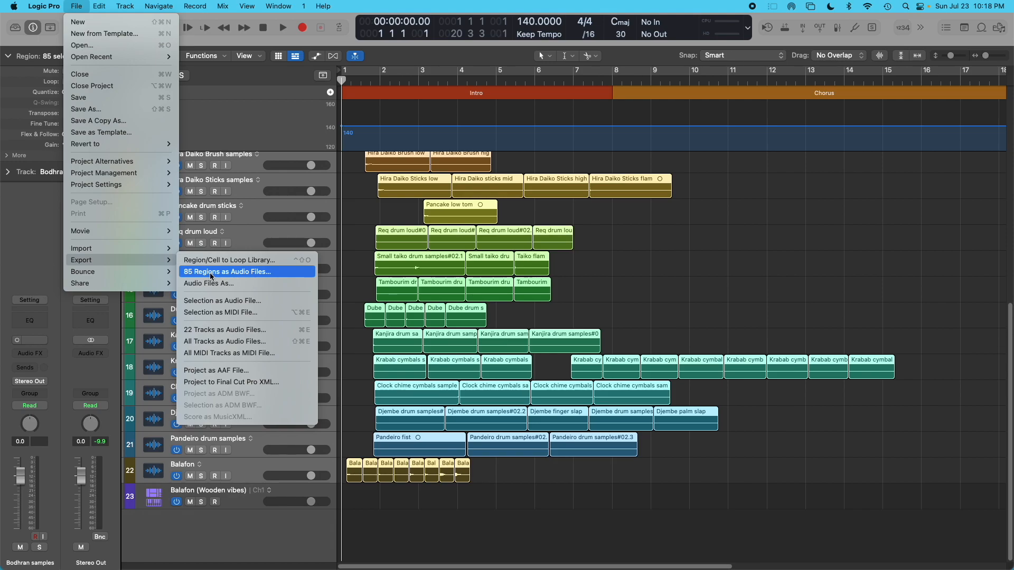
{"action": "left_click", "coordinate": [210, 272]}
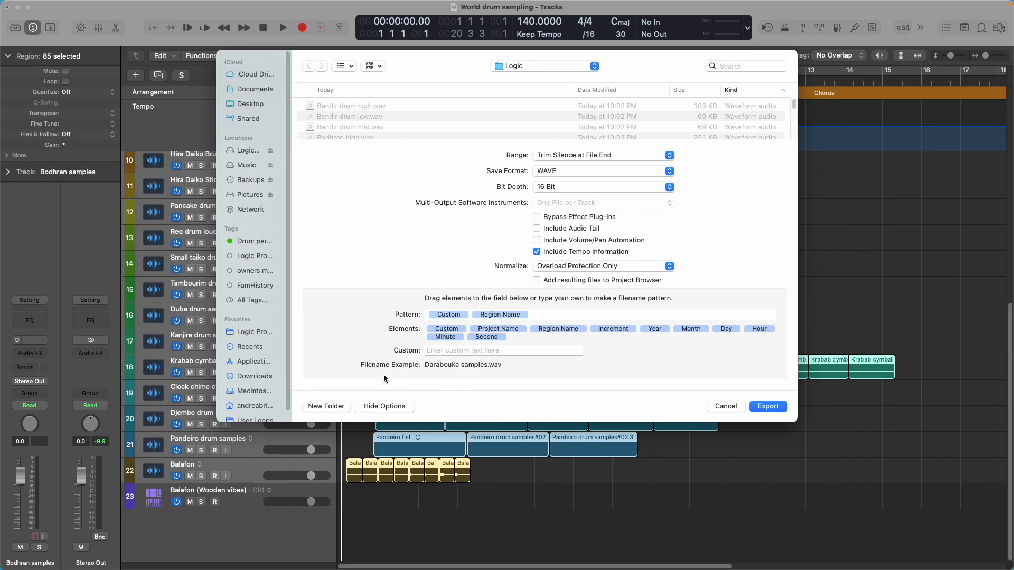
{"action": "left_click", "coordinate": [262, 241]}
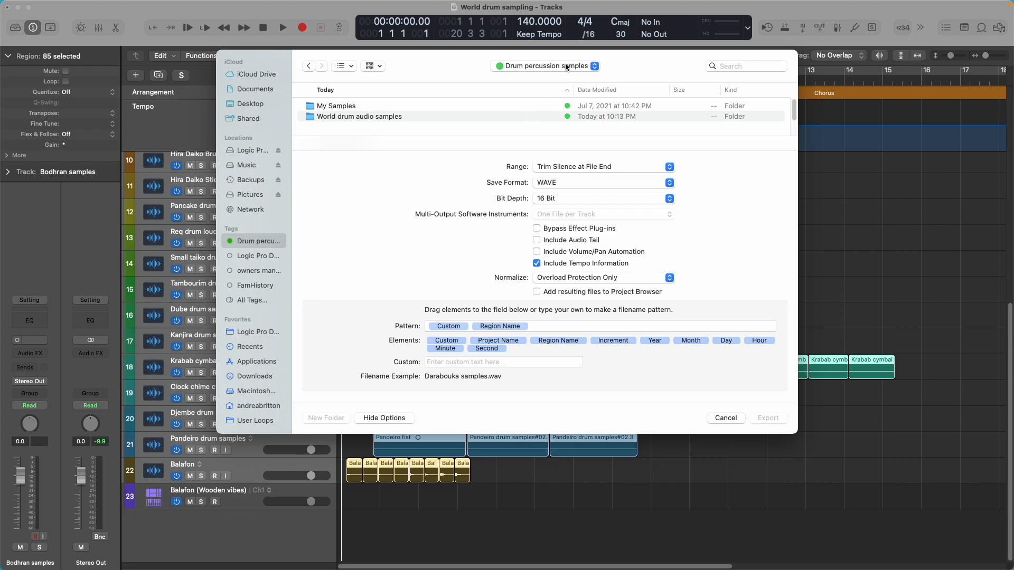
{"action": "left_click", "coordinate": [345, 118]}
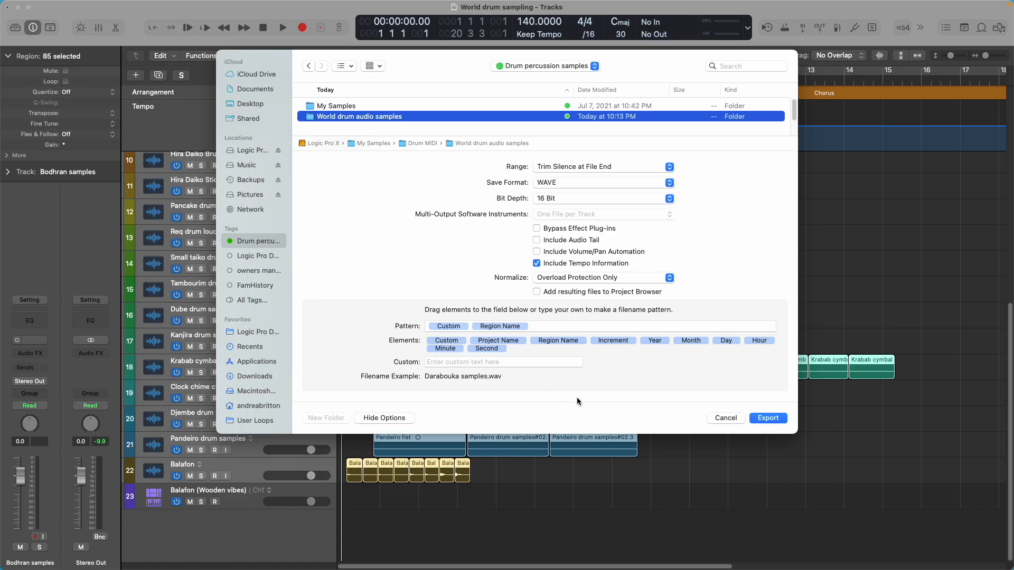
{"action": "left_click", "coordinate": [768, 419]}
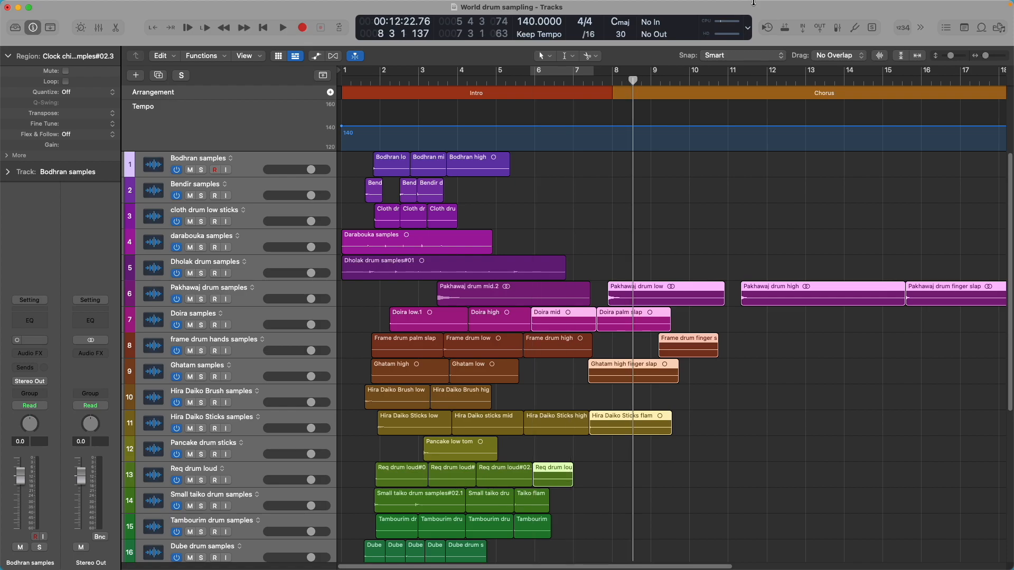
{"action": "key", "text": "super+Tab"}
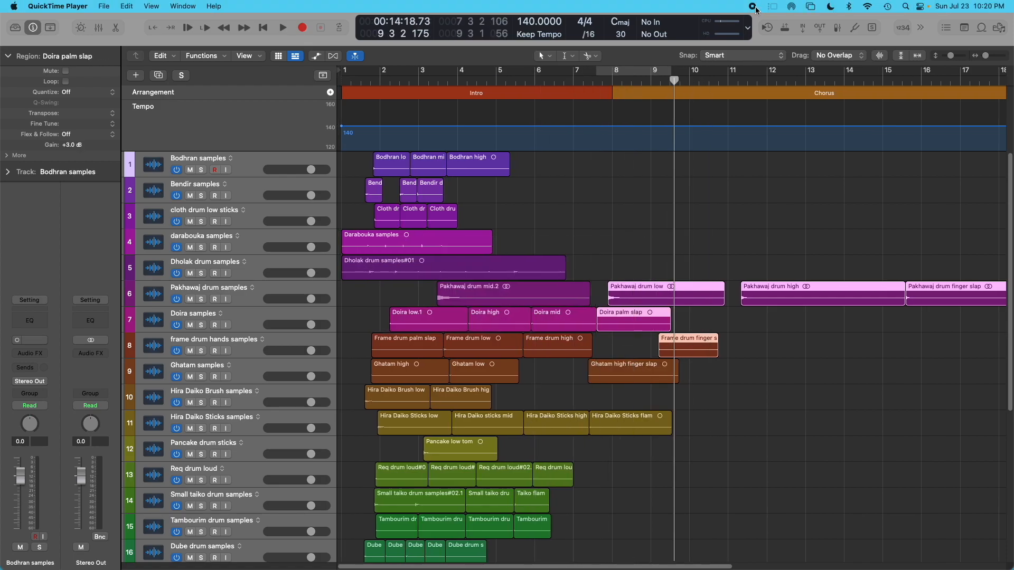
{"action": "left_click", "coordinate": [753, 7]}
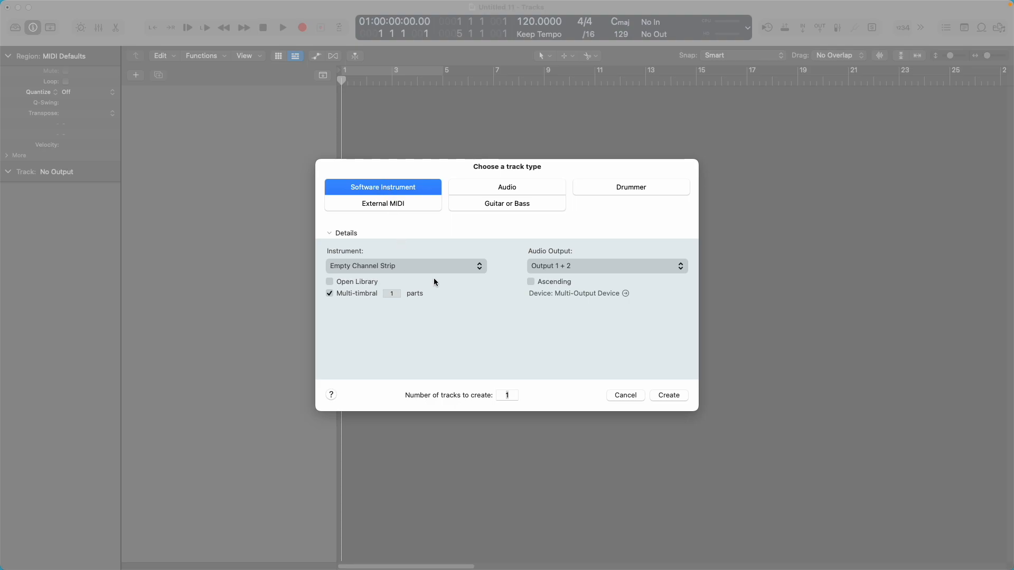
Create one software instrument track with an empty channel strip and load Drum Machine Designer as its instrument
{"action": "left_click", "coordinate": [674, 397]}
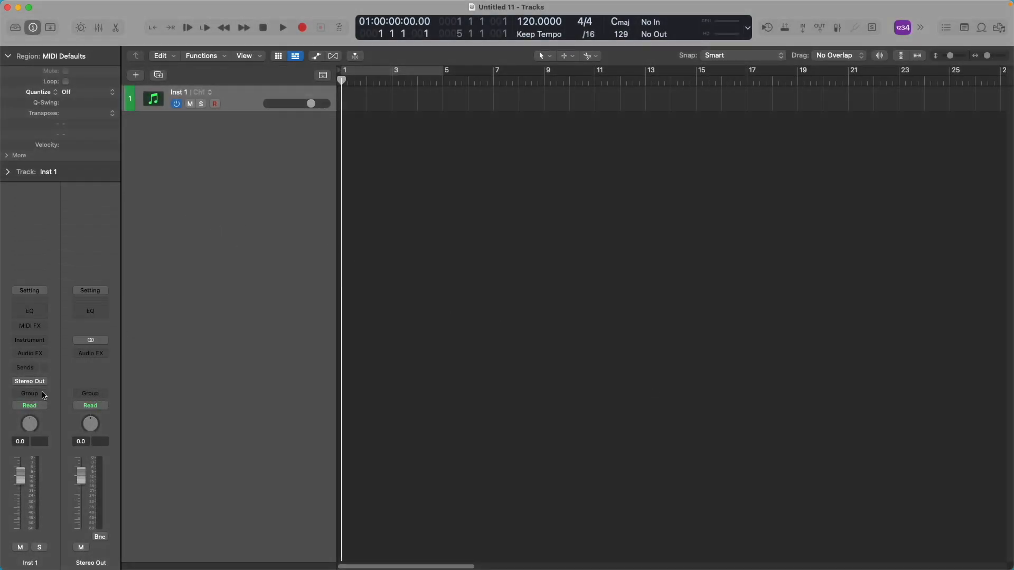
{"action": "left_click", "coordinate": [46, 346]}
{"action": "scroll", "coordinate": [48, 502], "scroll_direction": "down", "scroll_amount": 3}
{"action": "mouse_move", "coordinate": [48, 550]}
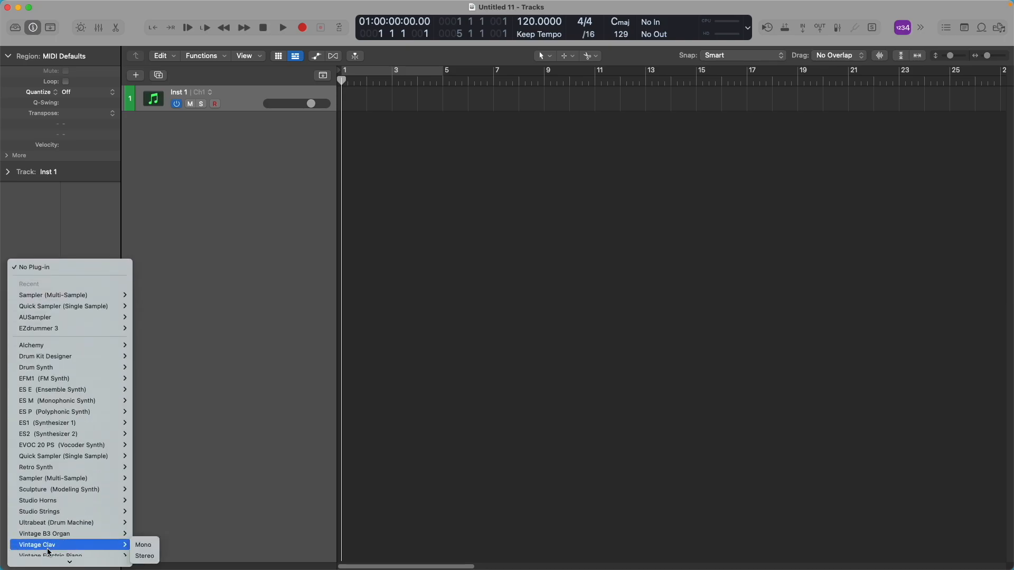
{"action": "scroll", "coordinate": [48, 552], "scroll_direction": "down", "scroll_amount": 3}
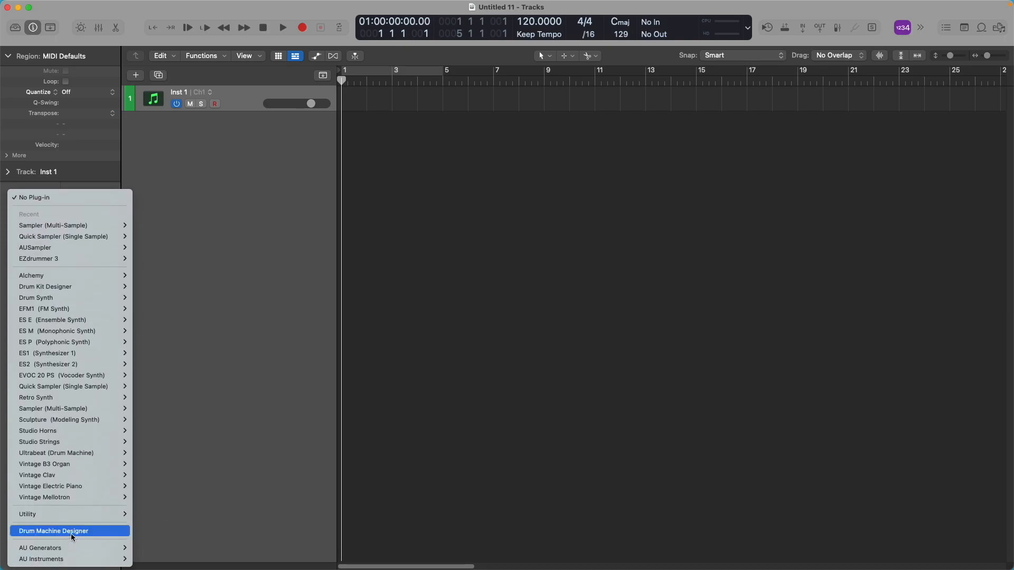
{"action": "left_click", "coordinate": [72, 535]}
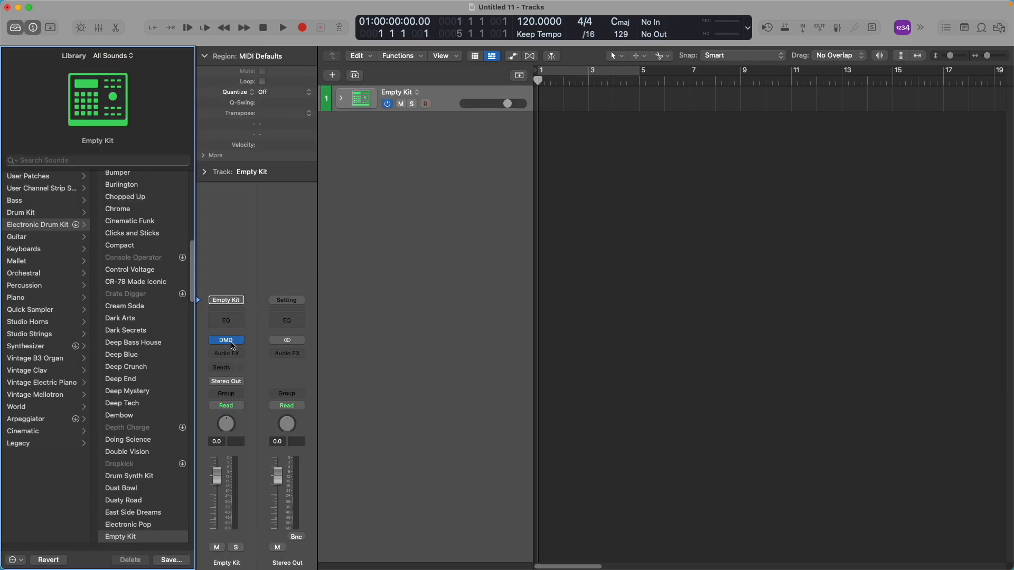
Open the Drum Machine Designer window, position it clear of the transport display and select the D#3 Ride pad
{"action": "left_click", "coordinate": [232, 340]}
{"action": "left_click_drag", "start_coordinate": [565, 89], "coordinate": [399, 35]}
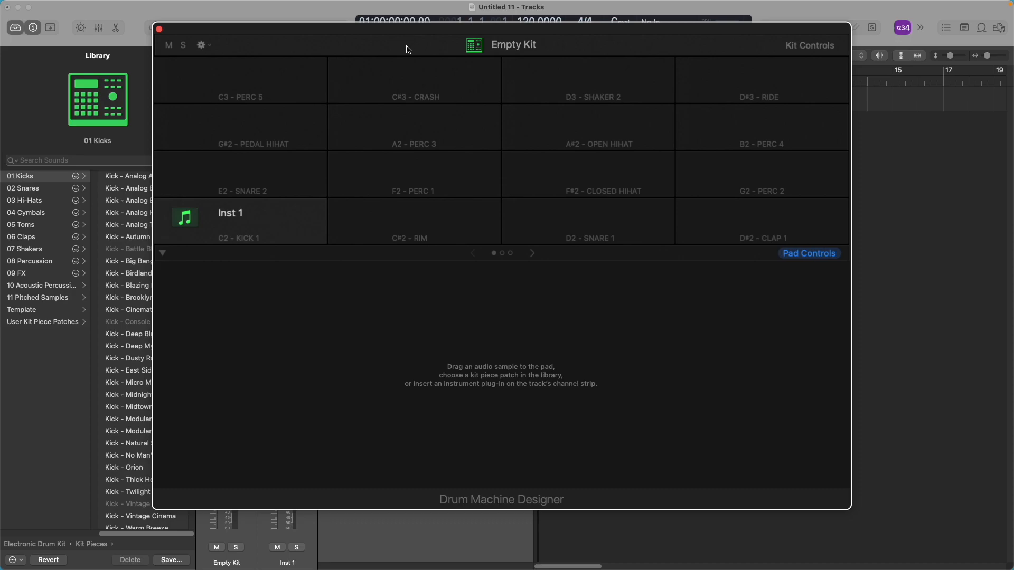
{"action": "mouse_move", "coordinate": [451, 99]}
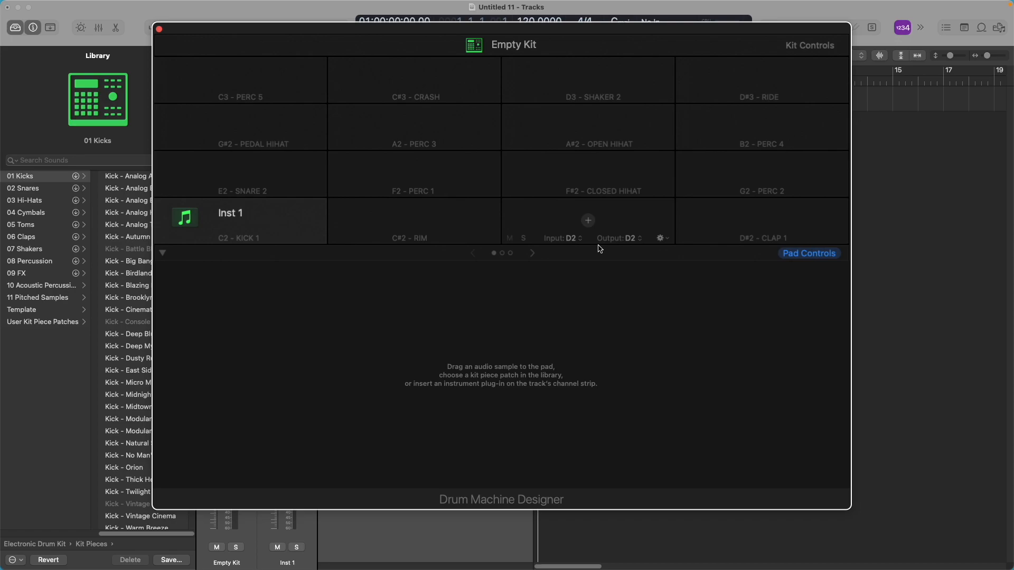
{"action": "left_click_drag", "start_coordinate": [595, 35], "coordinate": [531, 56]}
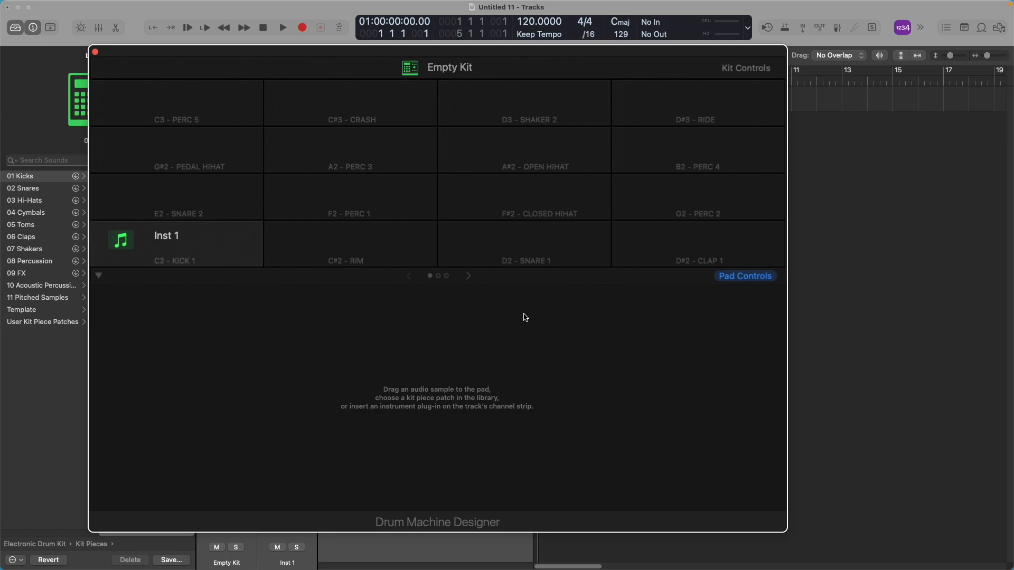
{"action": "left_click", "coordinate": [734, 103]}
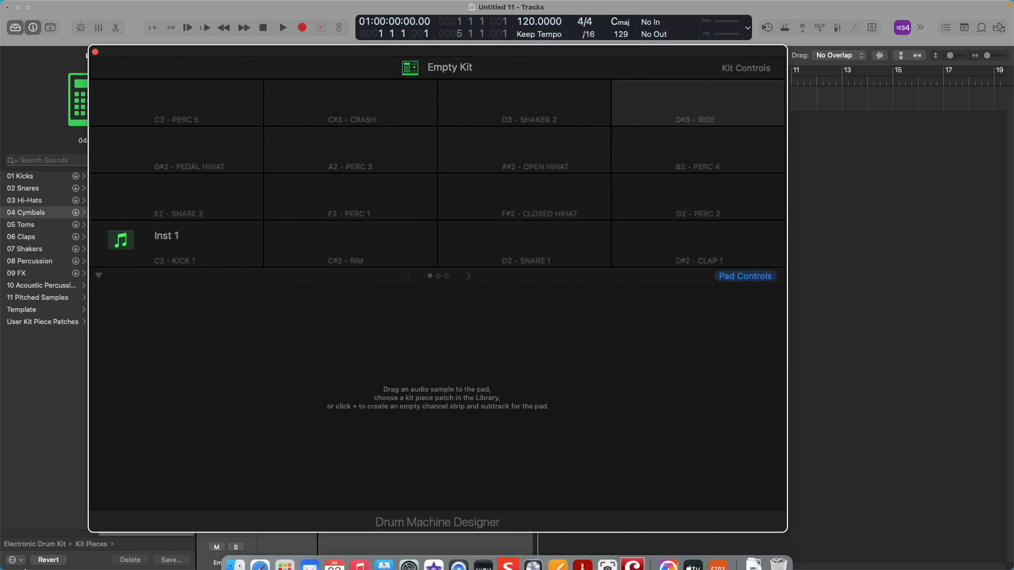
Switch to Finder's World drum audio samples folder and load Clock chime cymbals samples#02.2_1.wav onto the D#3 Ride pad
{"action": "mouse_move", "coordinate": [47, 4]}
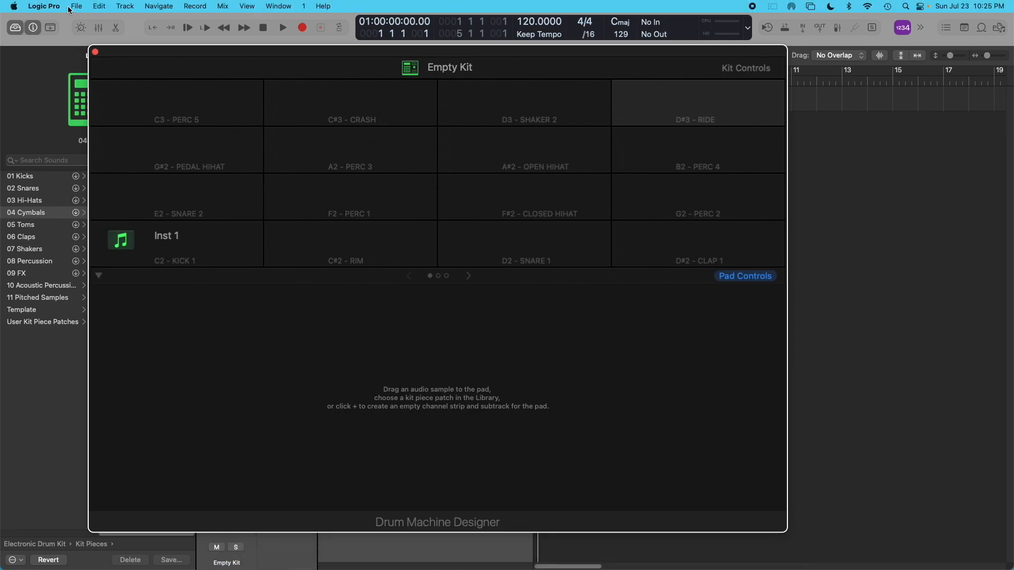
{"action": "key", "text": "super+Tab"}
{"action": "key", "text": "super+Tab"}
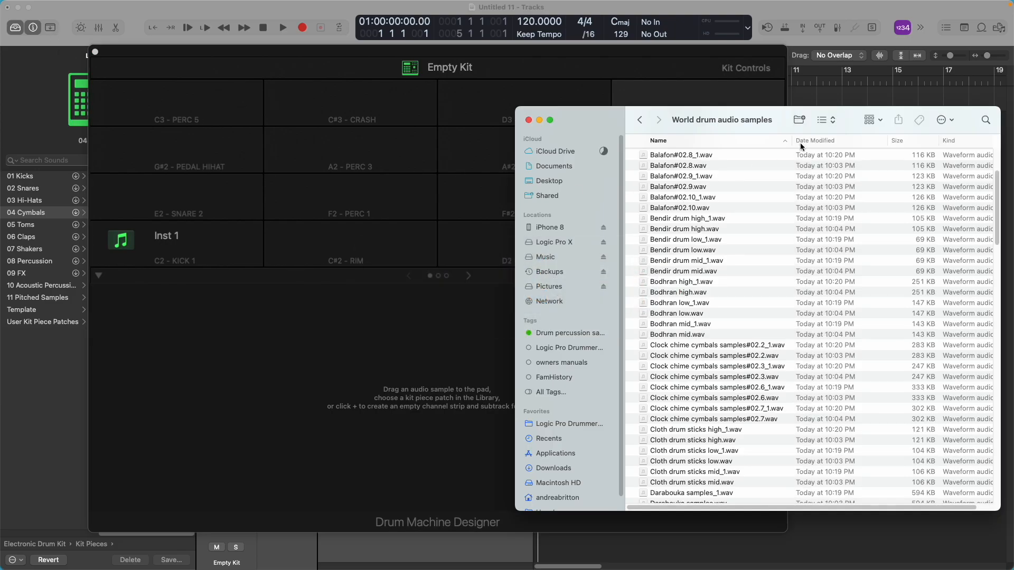
{"action": "left_click_drag", "start_coordinate": [769, 112], "coordinate": [835, 84]}
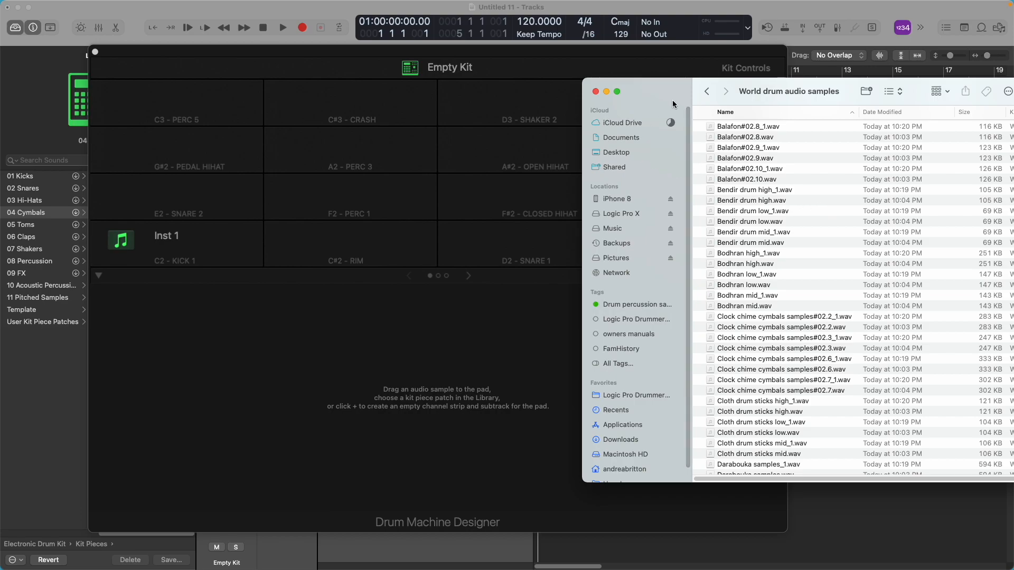
{"action": "left_click_drag", "start_coordinate": [685, 85], "coordinate": [570, 206]}
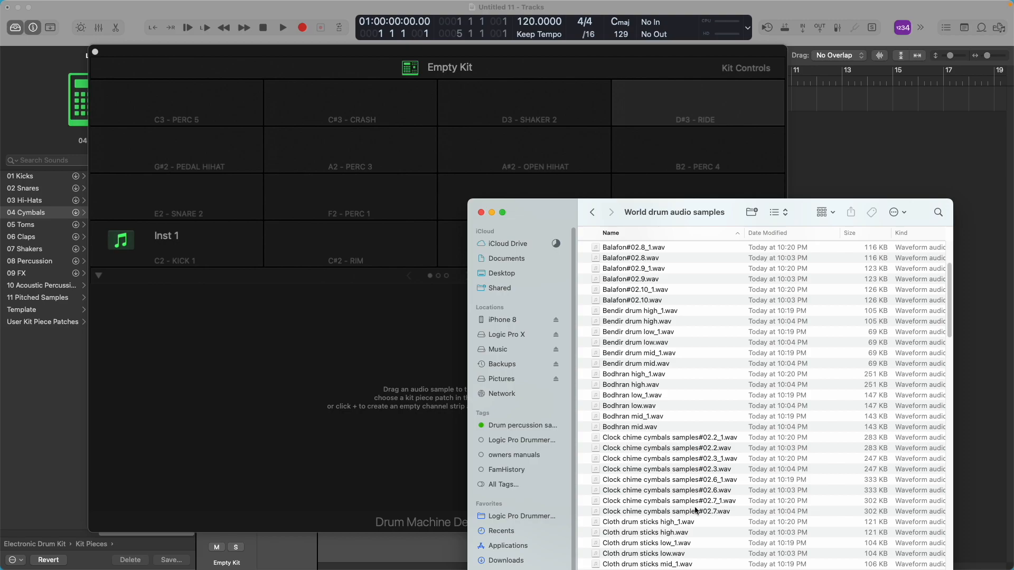
{"action": "left_click", "coordinate": [682, 440]}
{"action": "left_click_drag", "start_coordinate": [682, 440], "coordinate": [686, 101]}
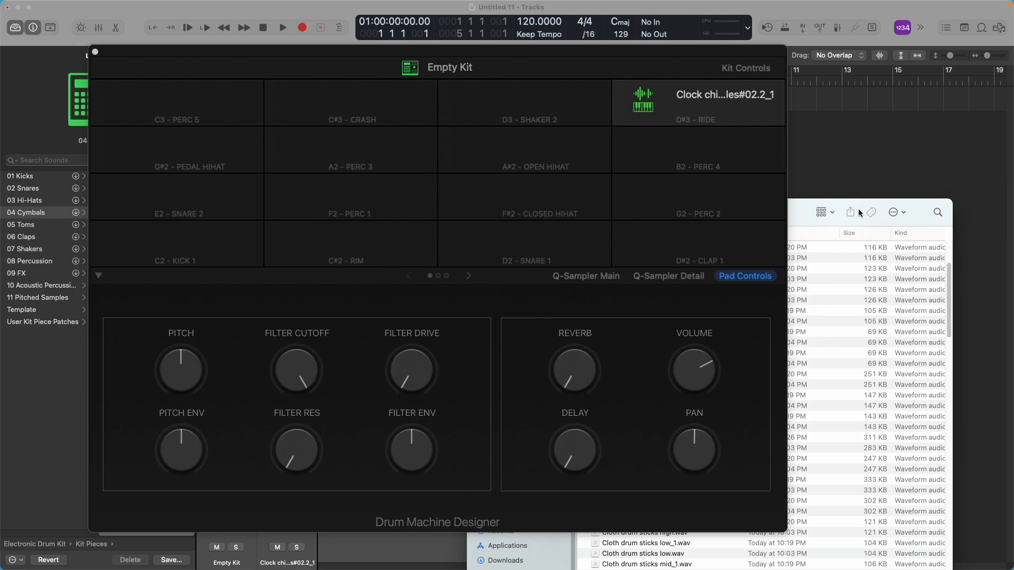
Bring the World drum audio samples Finder window back over the kit, reposition it and select Cloth drum sticks low.wav
{"action": "key", "text": "super+Tab"}
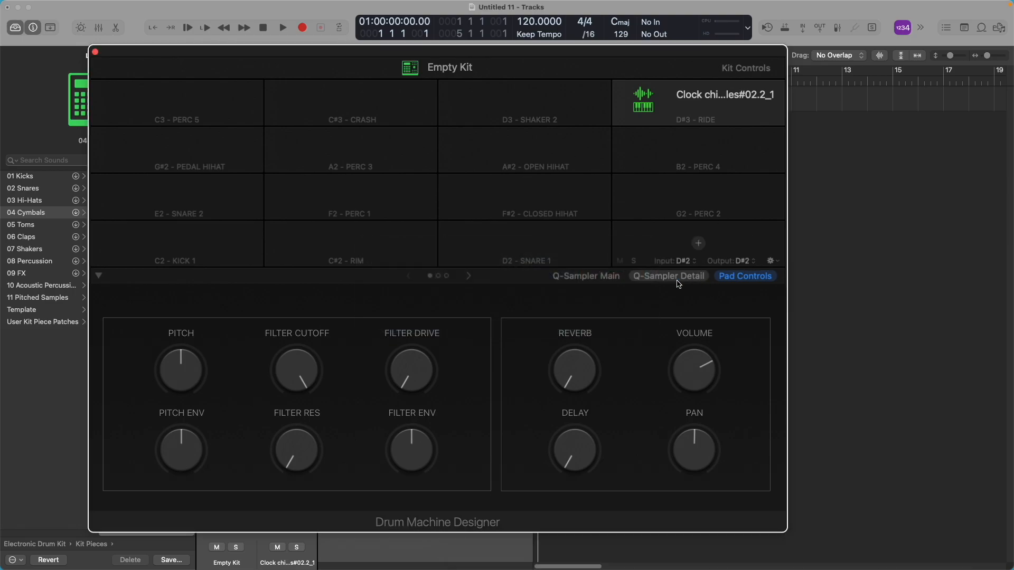
{"action": "key", "text": "super+Tab"}
{"action": "key", "text": "super+Tab"}
{"action": "key", "text": "super+Tab"}
{"action": "key", "text": "super+Tab"}
{"action": "key", "text": "super+Tab"}
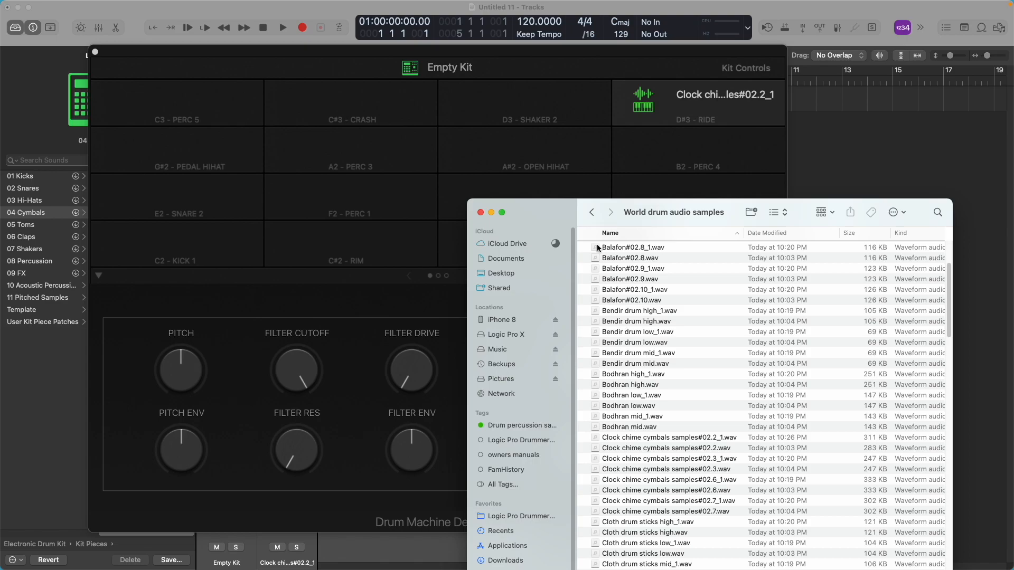
{"action": "left_click_drag", "start_coordinate": [619, 206], "coordinate": [630, 151]}
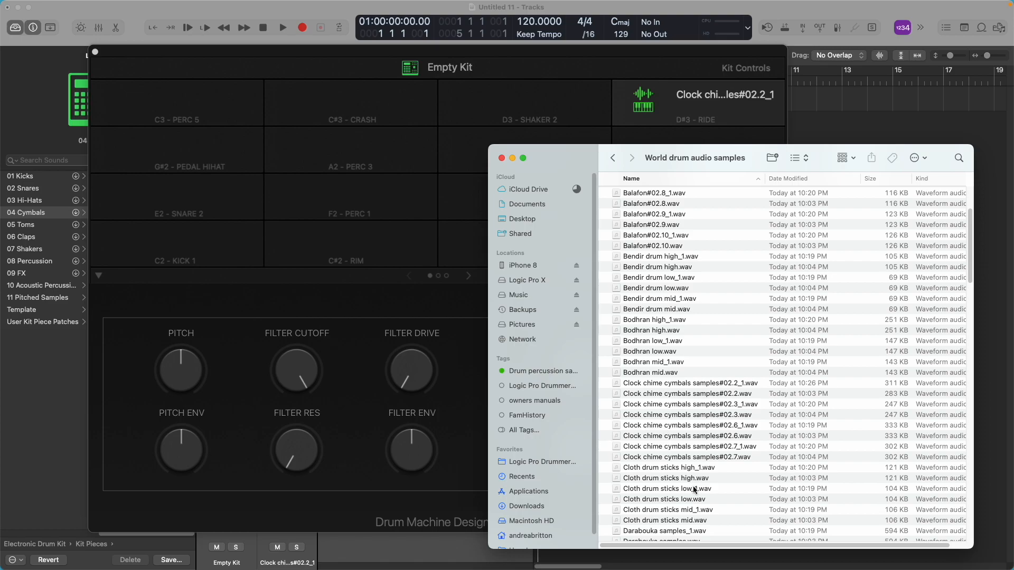
{"action": "scroll", "coordinate": [695, 488], "scroll_direction": "down", "scroll_amount": 1}
{"action": "scroll", "coordinate": [705, 497], "scroll_direction": "down", "scroll_amount": 2}
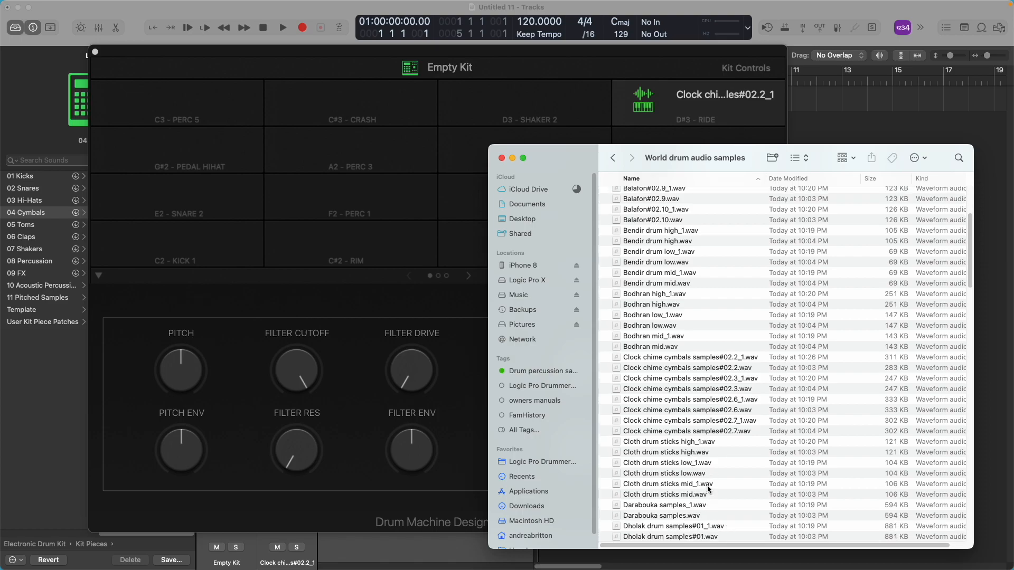
{"action": "left_click", "coordinate": [708, 474]}
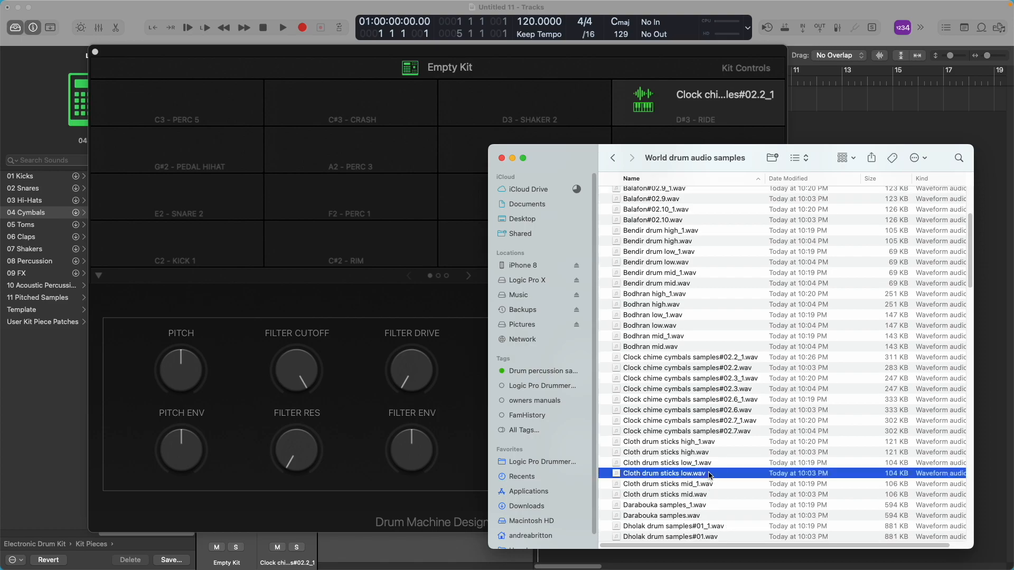
{"action": "right_click", "coordinate": [716, 475]}
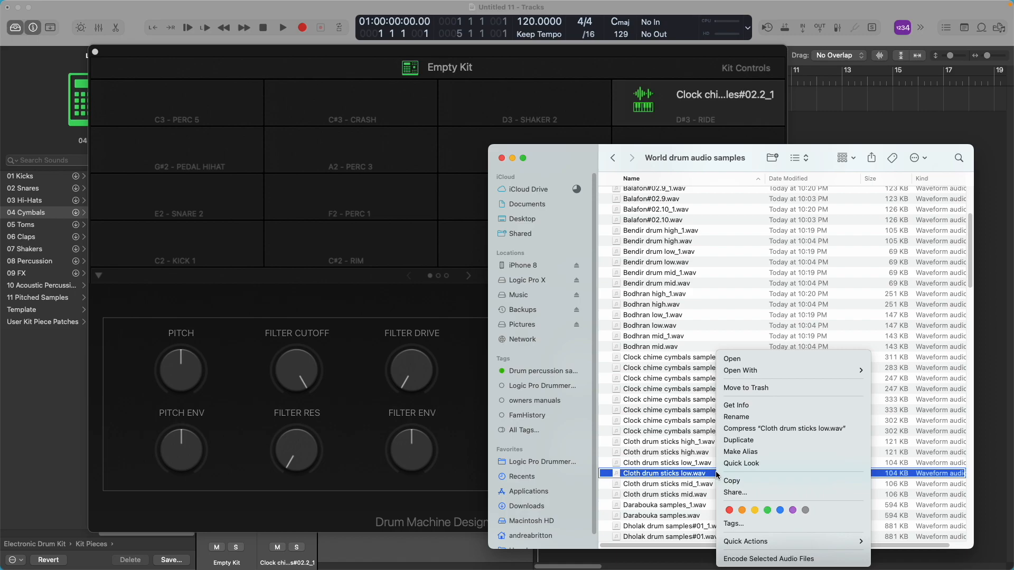
{"action": "mouse_move", "coordinate": [787, 368]}
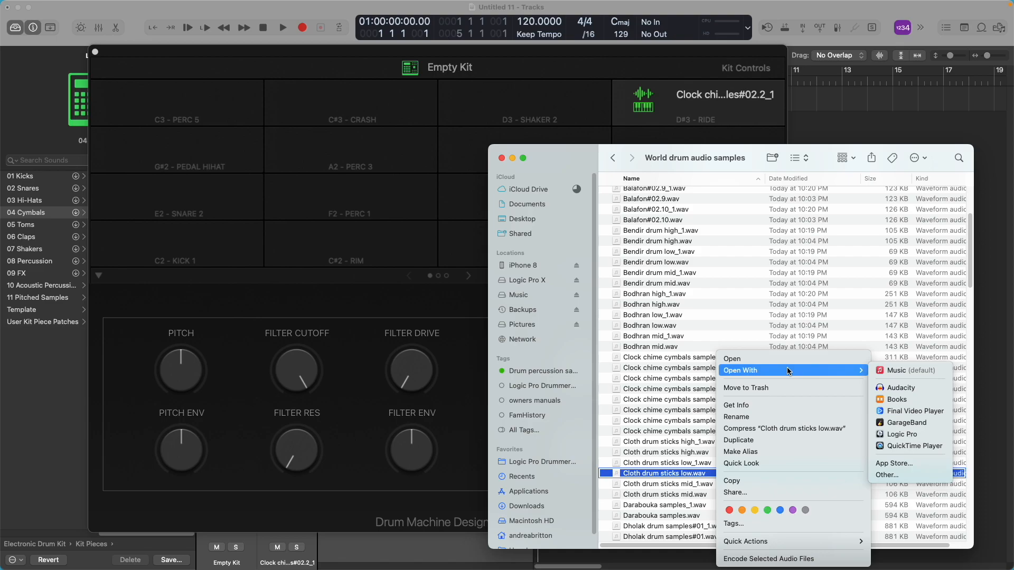
{"action": "left_click", "coordinate": [684, 474]}
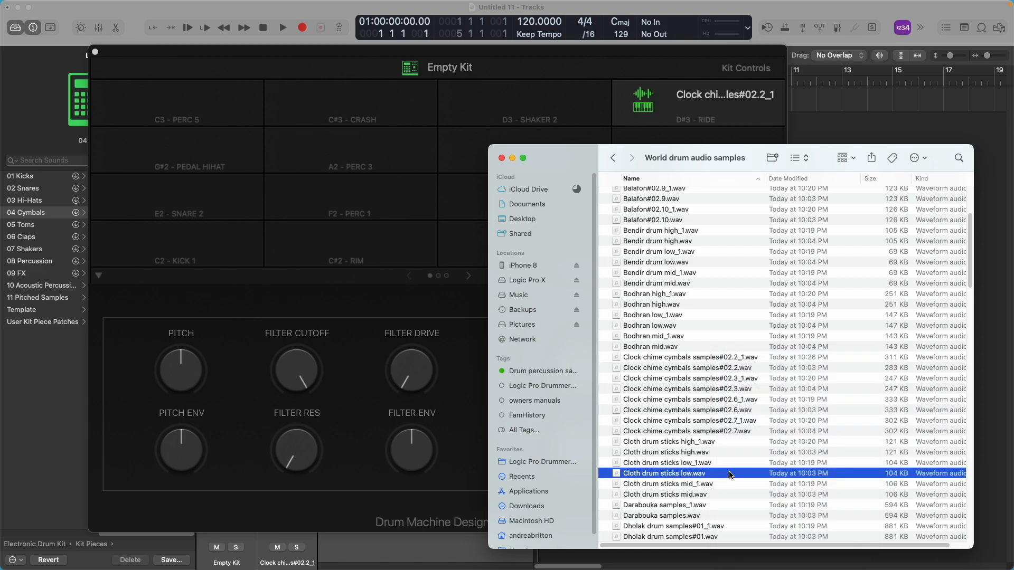
Load Cloth drum sticks low.wav onto the C2 Kick 1 pad and return to Finder's World drum audio samples list
{"action": "left_click_drag", "start_coordinate": [732, 476], "coordinate": [231, 242]}
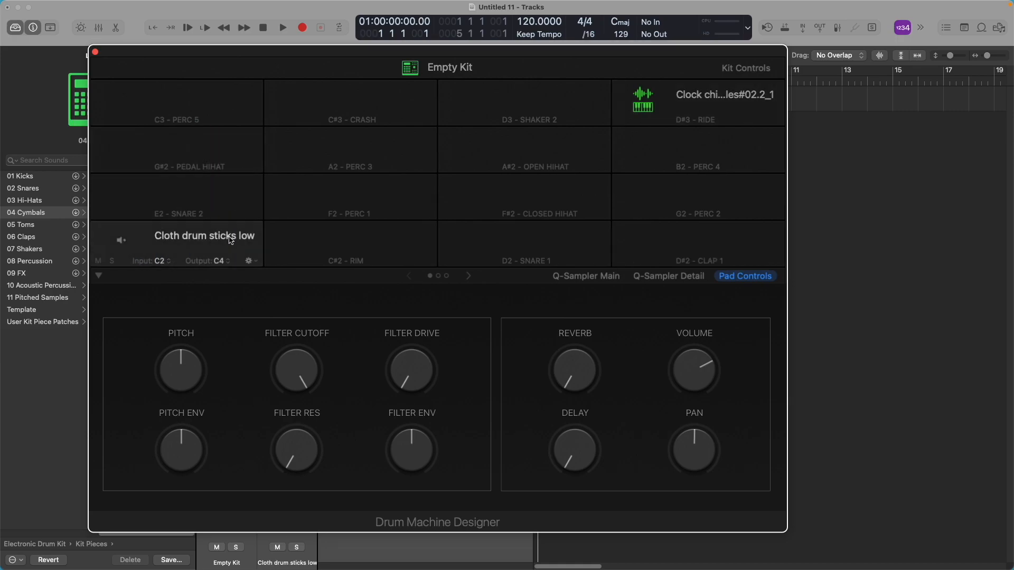
{"action": "key", "text": "super+Tab"}
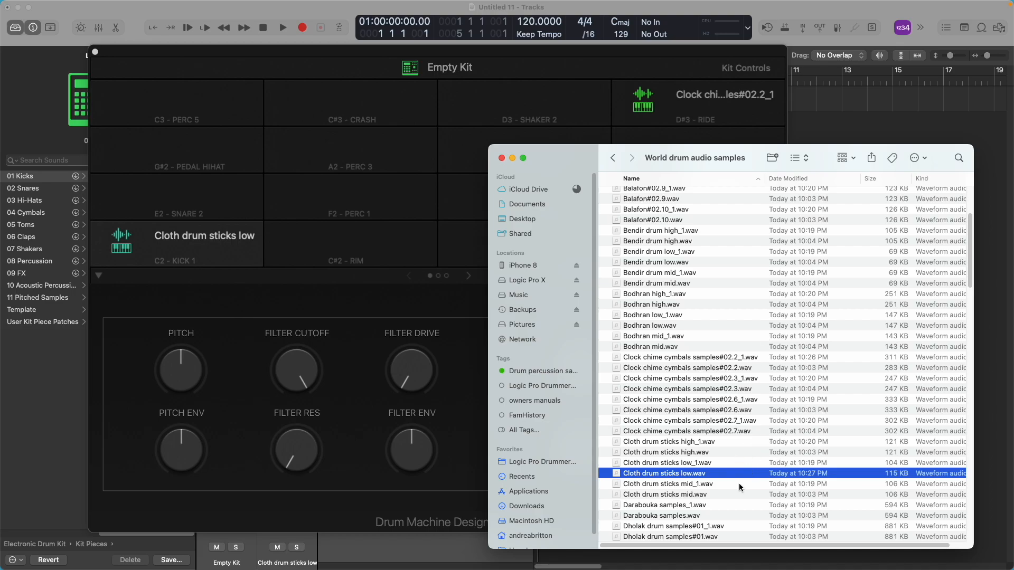
{"action": "scroll", "coordinate": [730, 477], "scroll_direction": "down", "scroll_amount": 5}
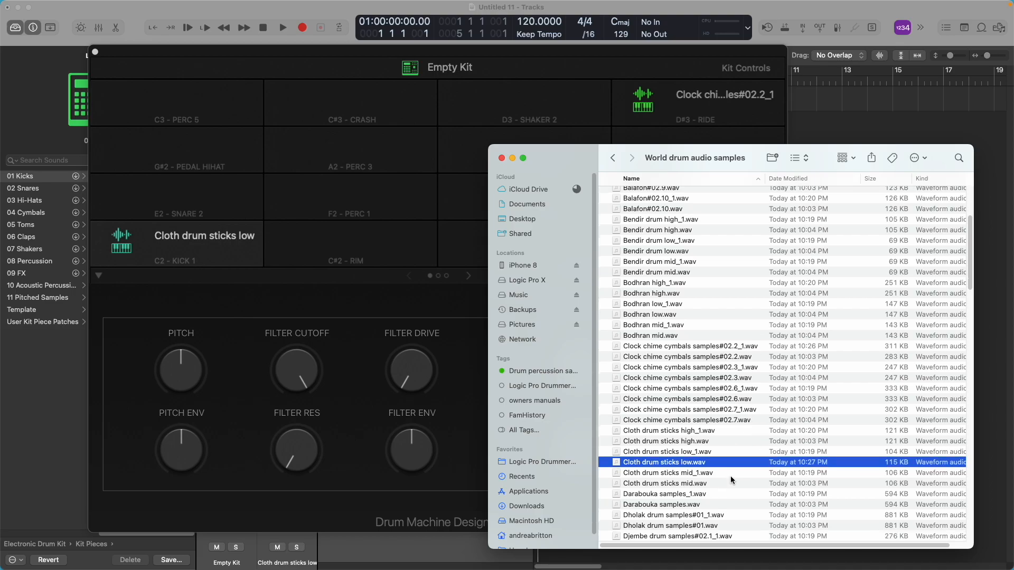
{"action": "scroll", "coordinate": [731, 478], "scroll_direction": "down", "scroll_amount": 3}
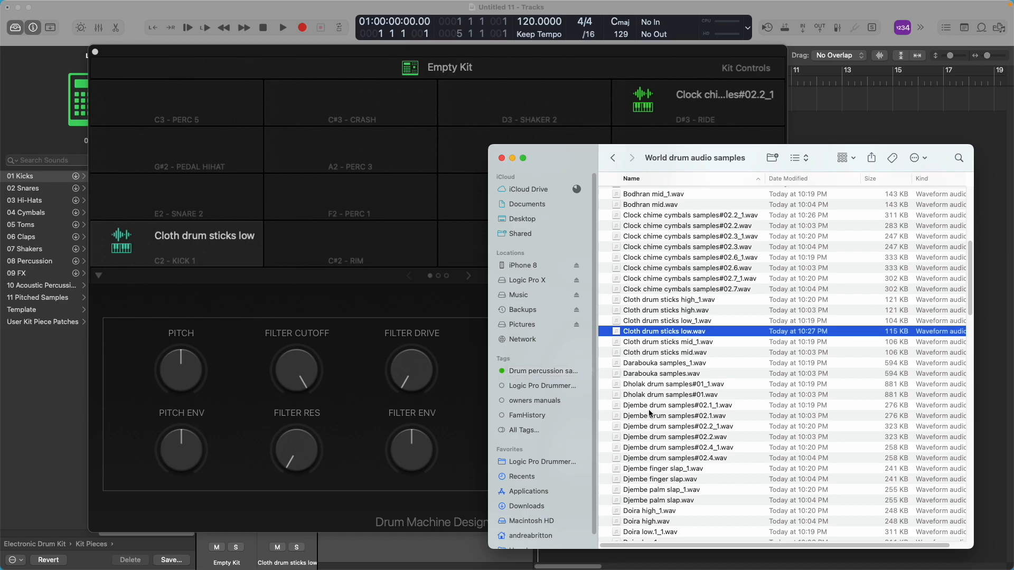
Look in the Logic Pro X drive, then reopen the World drum audio samples folder through the Drum percussion samples tag
{"action": "left_click", "coordinate": [540, 284]}
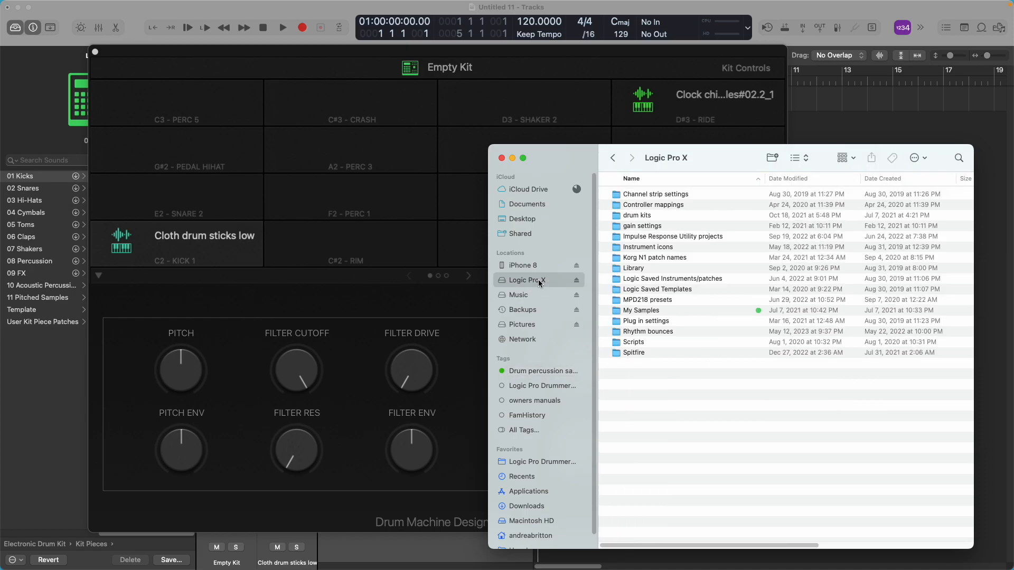
{"action": "left_click", "coordinate": [517, 372]}
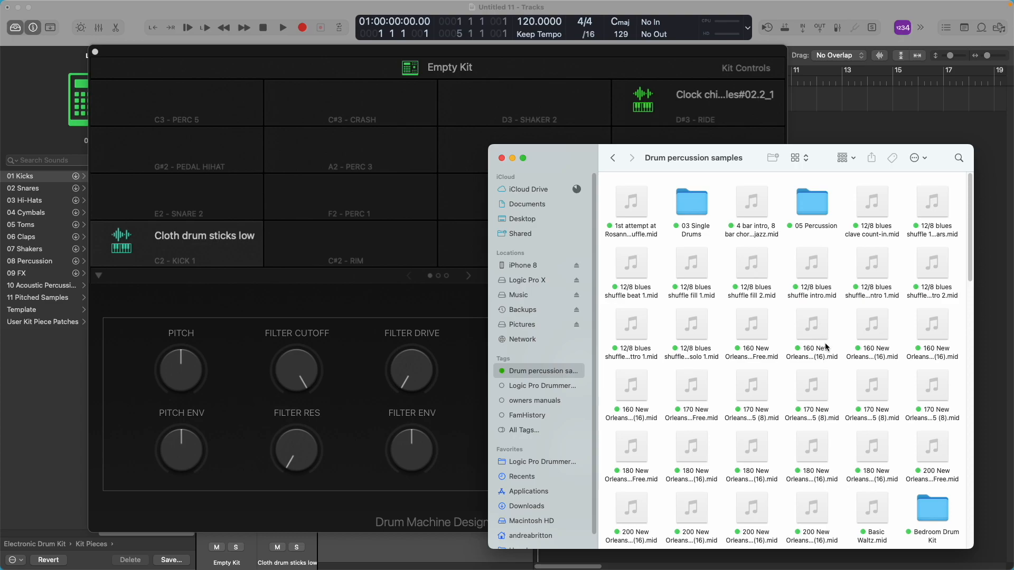
{"action": "left_click_drag", "start_coordinate": [971, 263], "coordinate": [989, 535]}
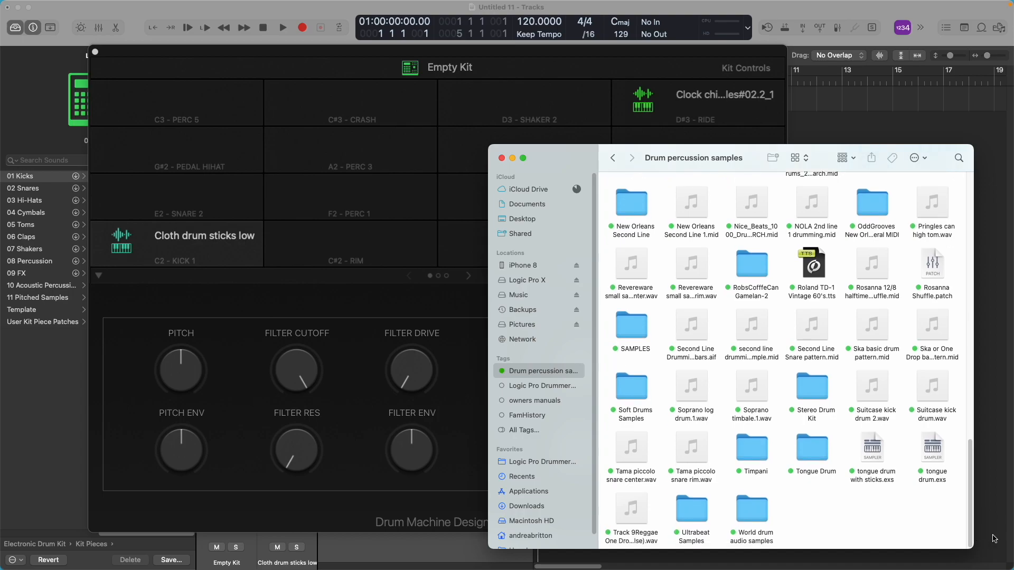
{"action": "left_click", "coordinate": [752, 513]}
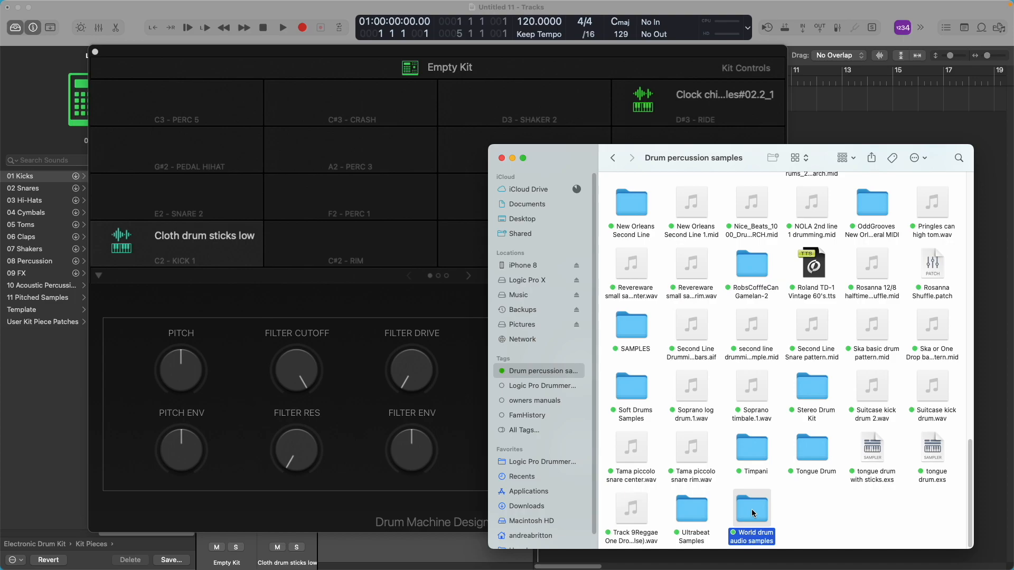
{"action": "double_click", "coordinate": [752, 511]}
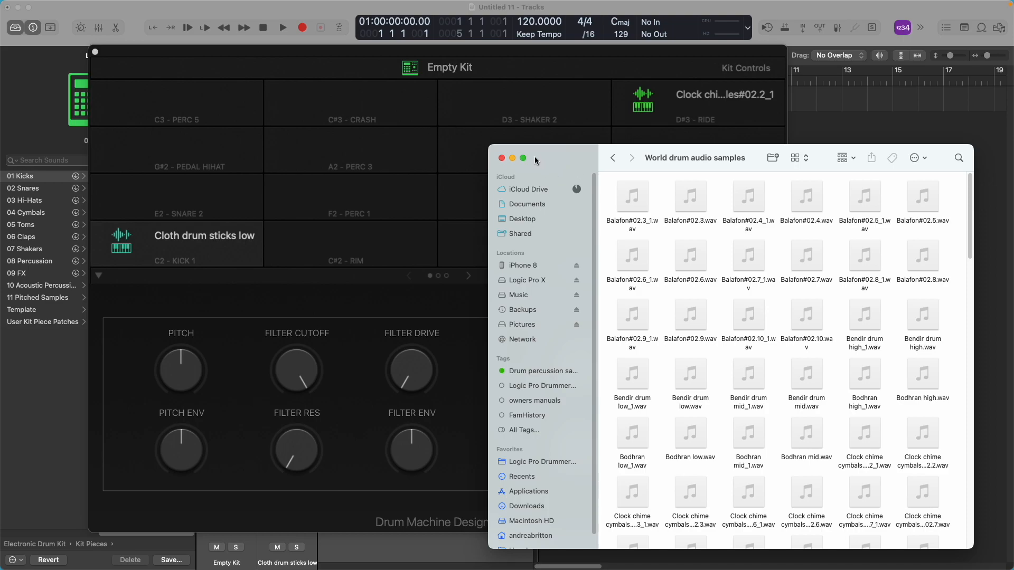
{"action": "mouse_move", "coordinate": [831, 8]}
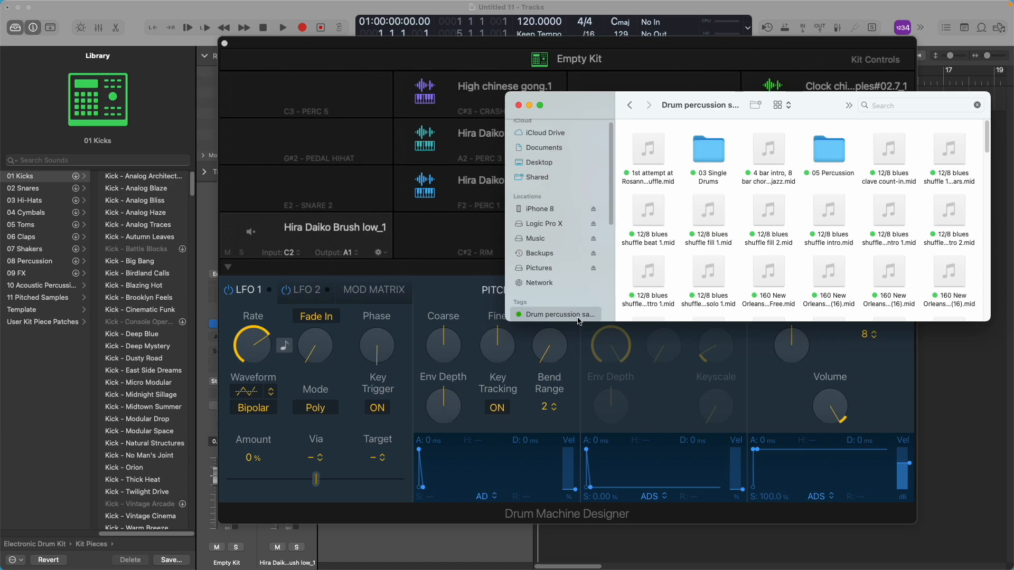
Rearrange the Drum Machine Designer and Finder windows and make the Finder window taller to show all its sidebar locations
{"action": "left_click_drag", "start_coordinate": [543, 99], "coordinate": [684, 339]}
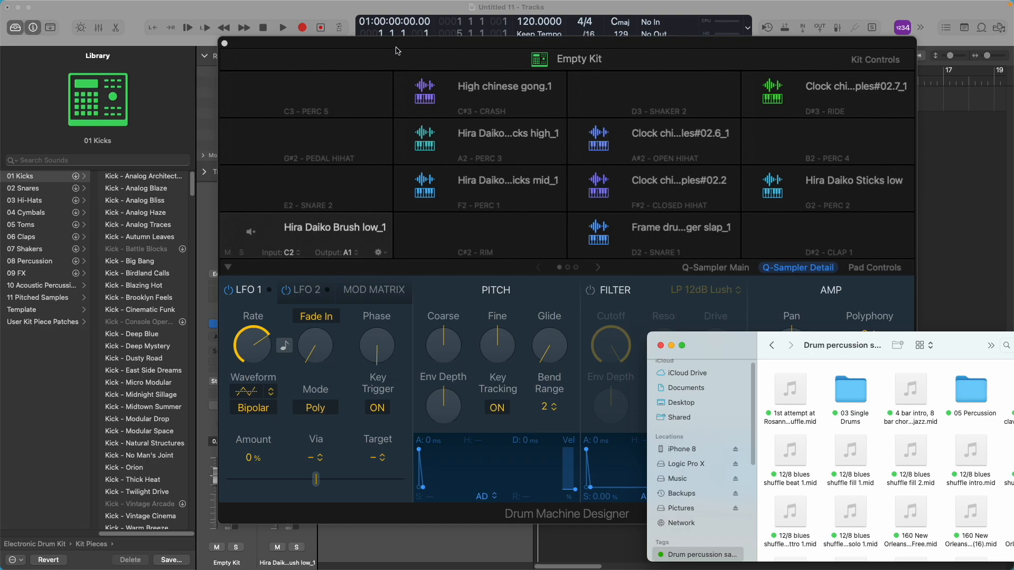
{"action": "left_click_drag", "start_coordinate": [398, 49], "coordinate": [310, 32]}
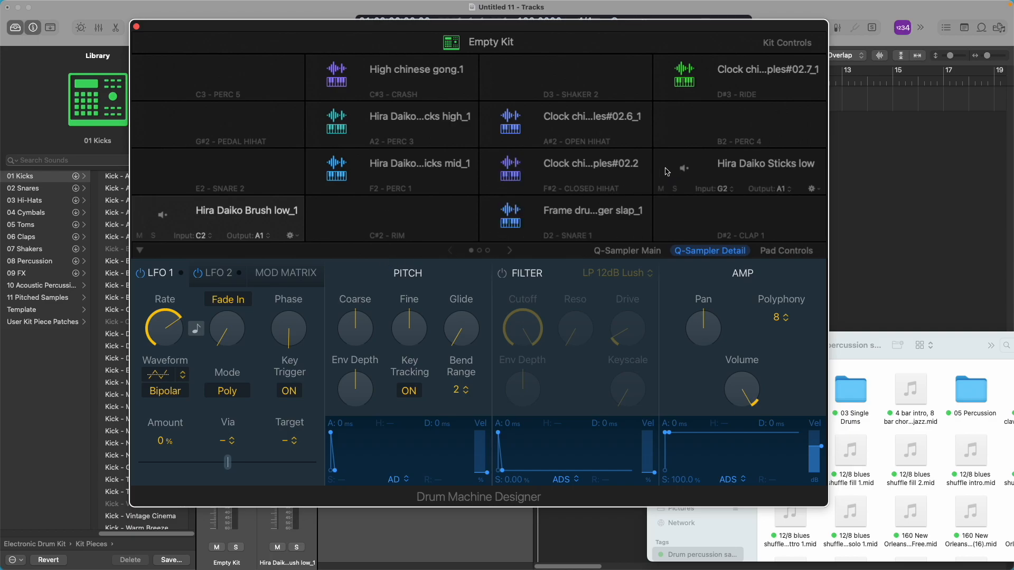
{"action": "left_click_drag", "start_coordinate": [888, 341], "coordinate": [841, 121]}
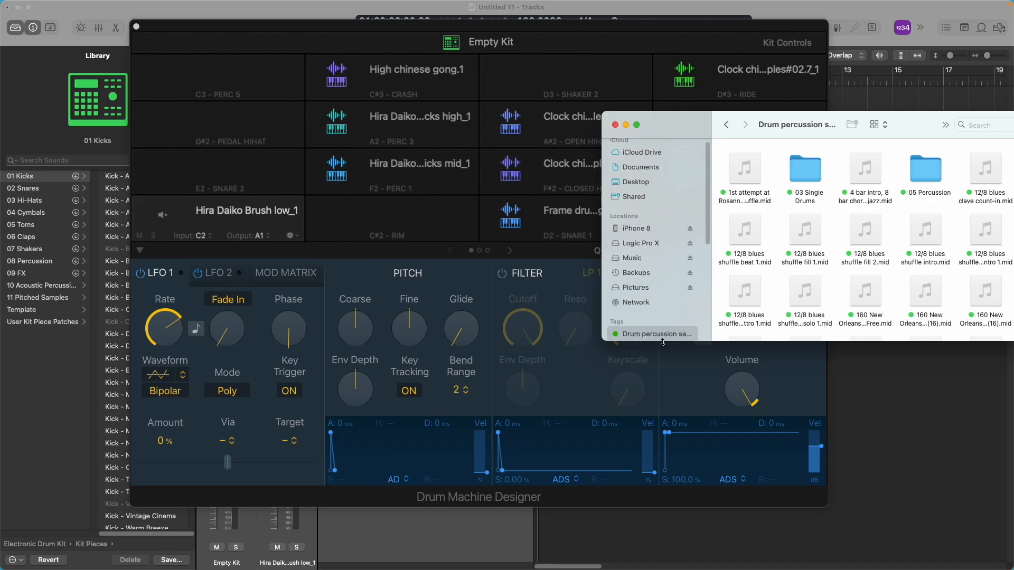
{"action": "left_click_drag", "start_coordinate": [695, 341], "coordinate": [716, 526]}
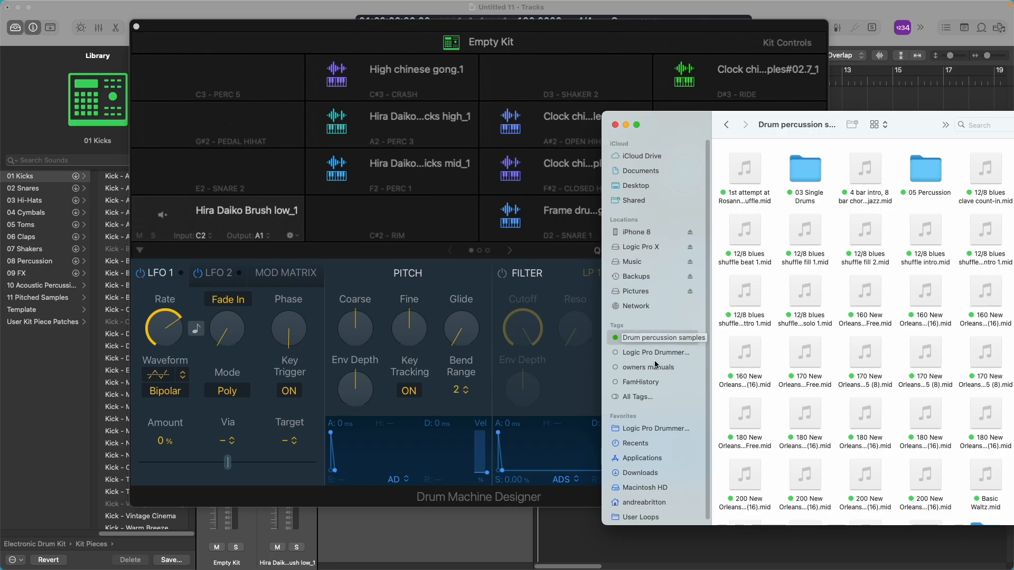
Open the World drum audio samples folder under the Drum percussion samples tag and move its window clear of the kit pads
{"action": "left_click", "coordinate": [655, 340]}
{"action": "left_click", "coordinate": [654, 337]}
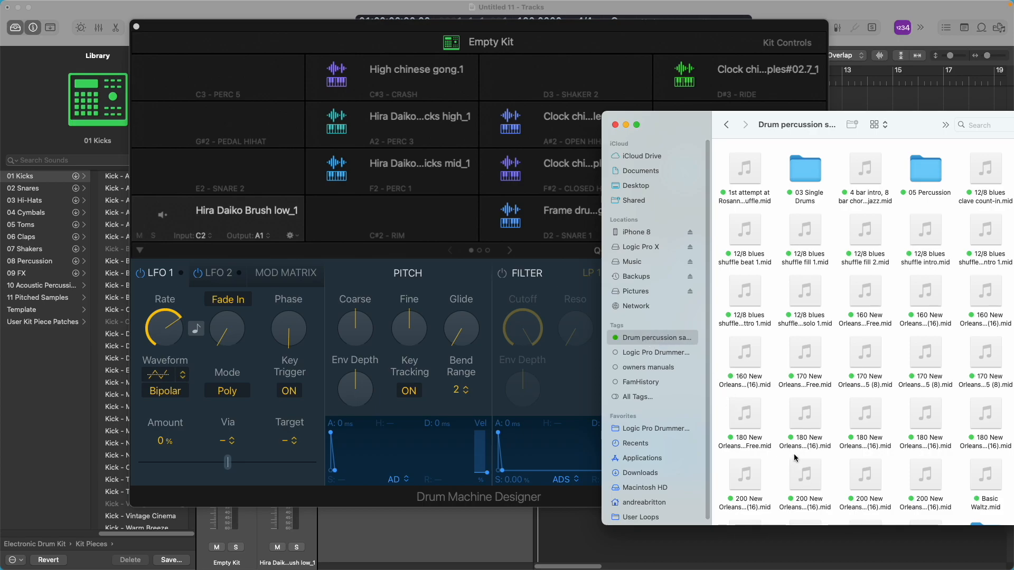
{"action": "left_click_drag", "start_coordinate": [865, 114], "coordinate": [746, 47]}
{"action": "left_click_drag", "start_coordinate": [969, 135], "coordinate": [968, 404]}
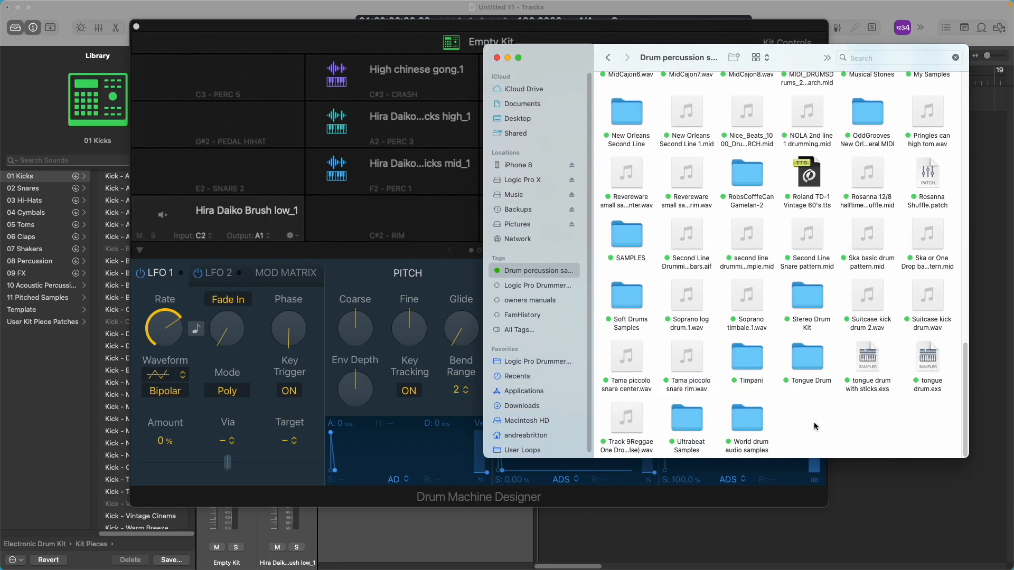
{"action": "left_click", "coordinate": [750, 422]}
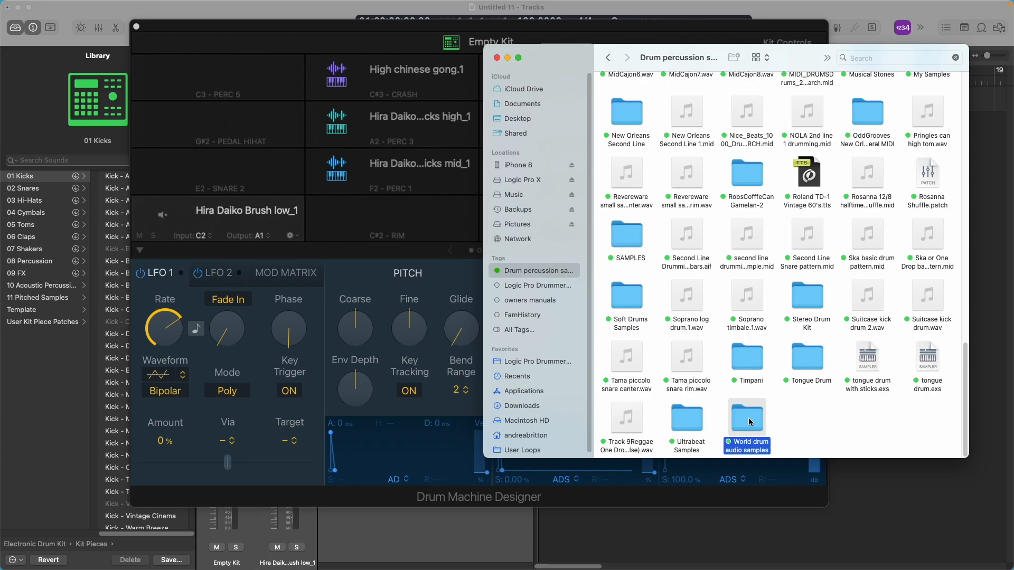
{"action": "double_click", "coordinate": [750, 422]}
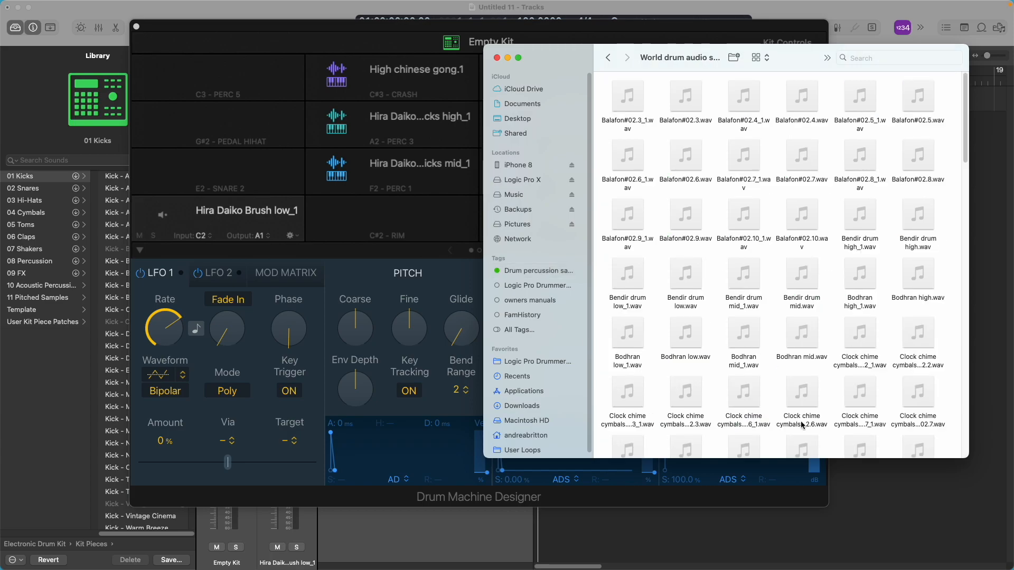
{"action": "left_click_drag", "start_coordinate": [703, 56], "coordinate": [832, 107]}
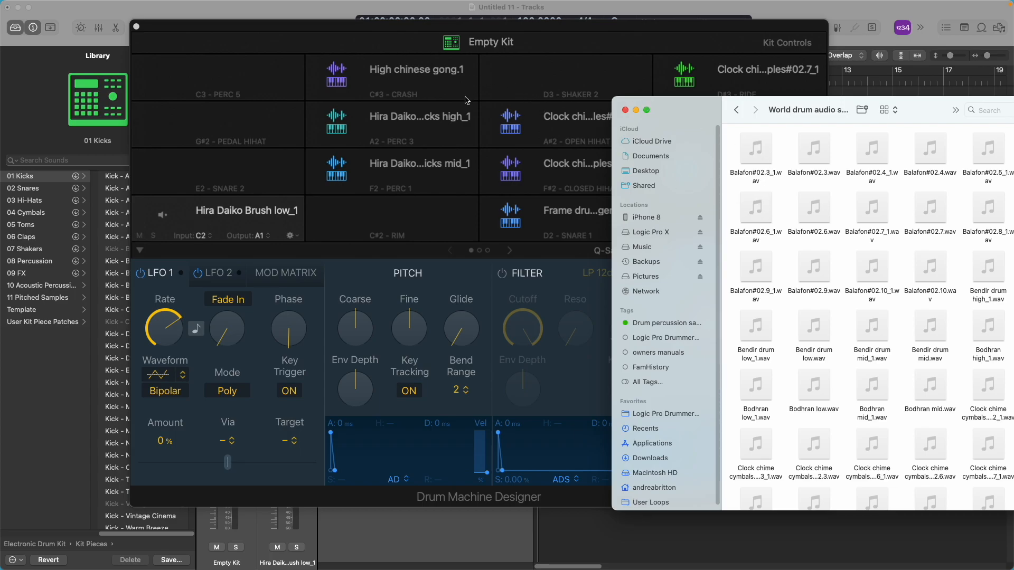
{"action": "left_click_drag", "start_coordinate": [668, 106], "coordinate": [711, 292]}
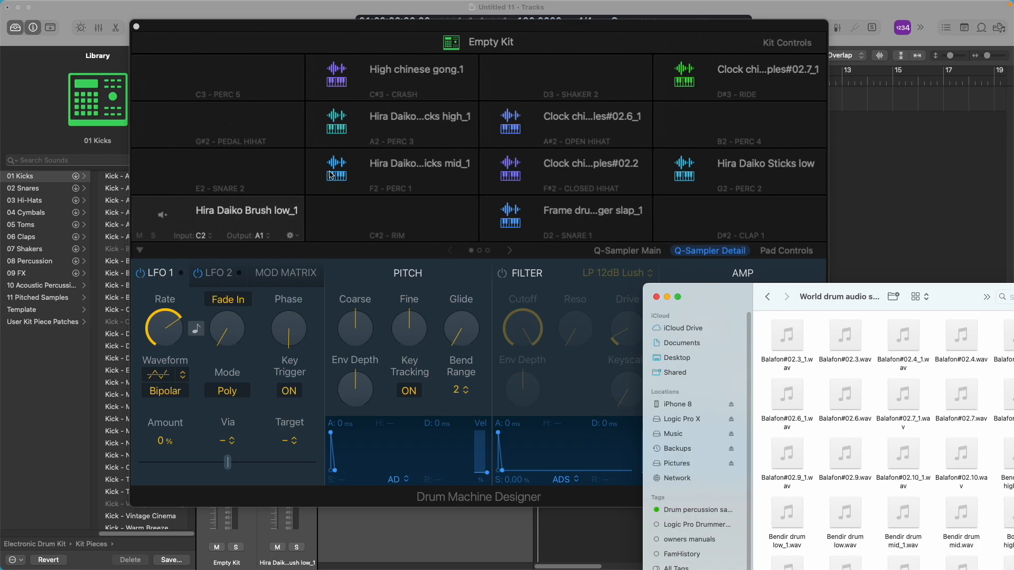
Audition the Hira Daiko Brush low_1 pad on C2 and the High chinese gong.1 pad on C#3
{"action": "left_click", "coordinate": [210, 230]}
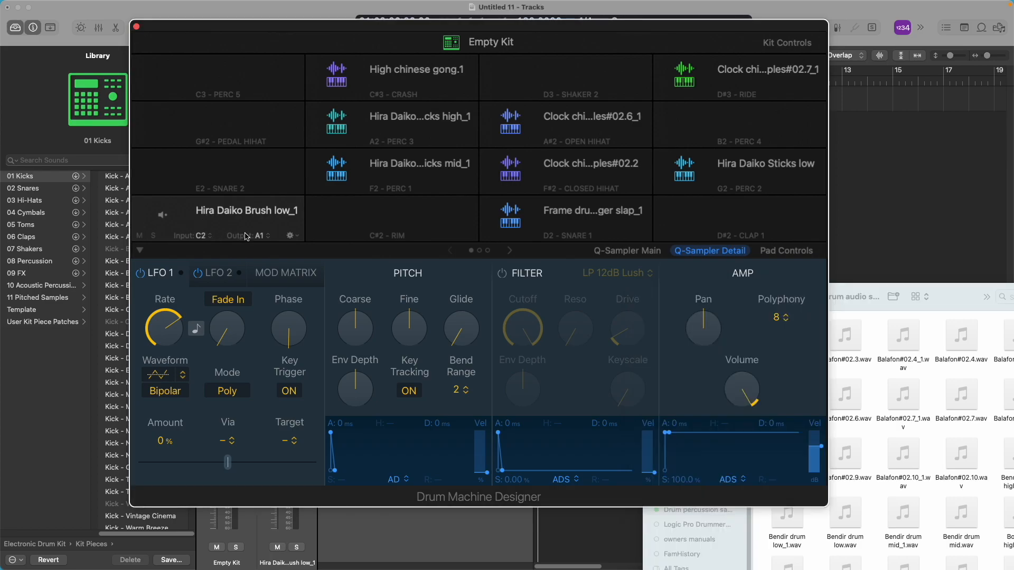
{"action": "left_click", "coordinate": [189, 211]}
{"action": "left_click", "coordinate": [162, 216]}
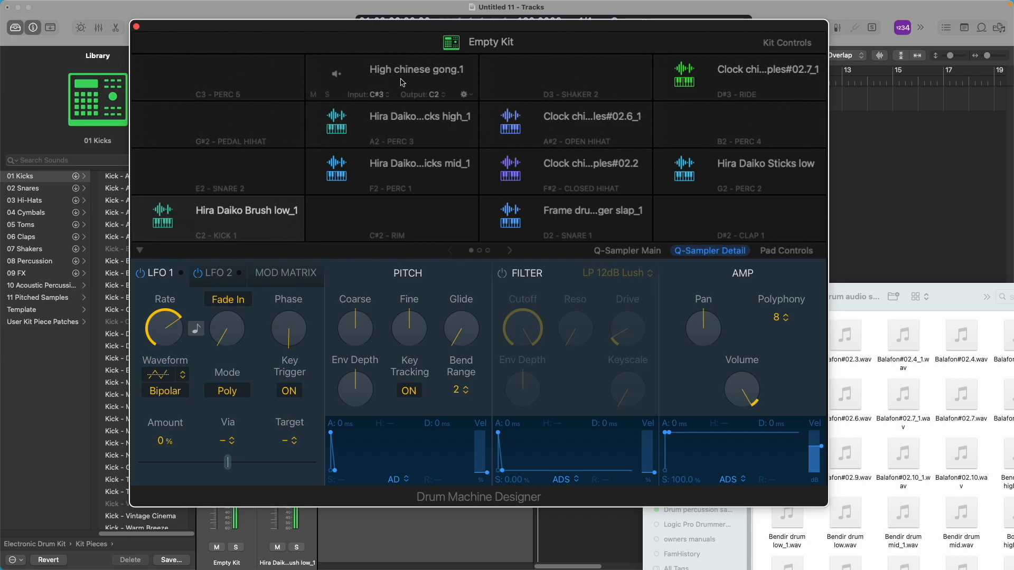
{"action": "left_click", "coordinate": [359, 85]}
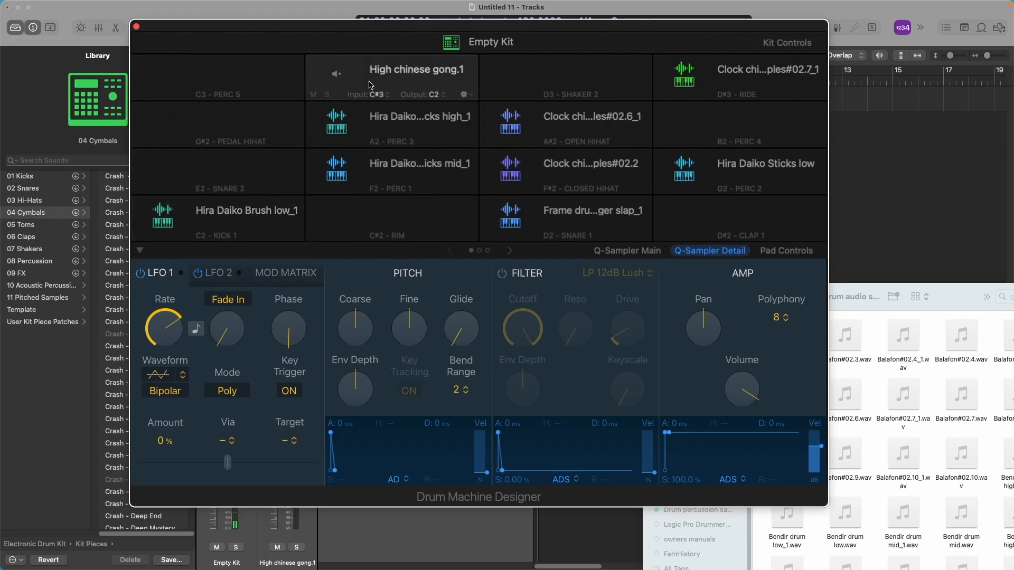
{"action": "left_click", "coordinate": [338, 79]}
Audition the high Hira Daiko sticks sample on the A2 Perc 3 pad and the mid one on F2 Perc 1
{"action": "left_click", "coordinate": [364, 116]}
{"action": "key", "text": "Down"}
{"action": "left_click", "coordinate": [395, 159]}
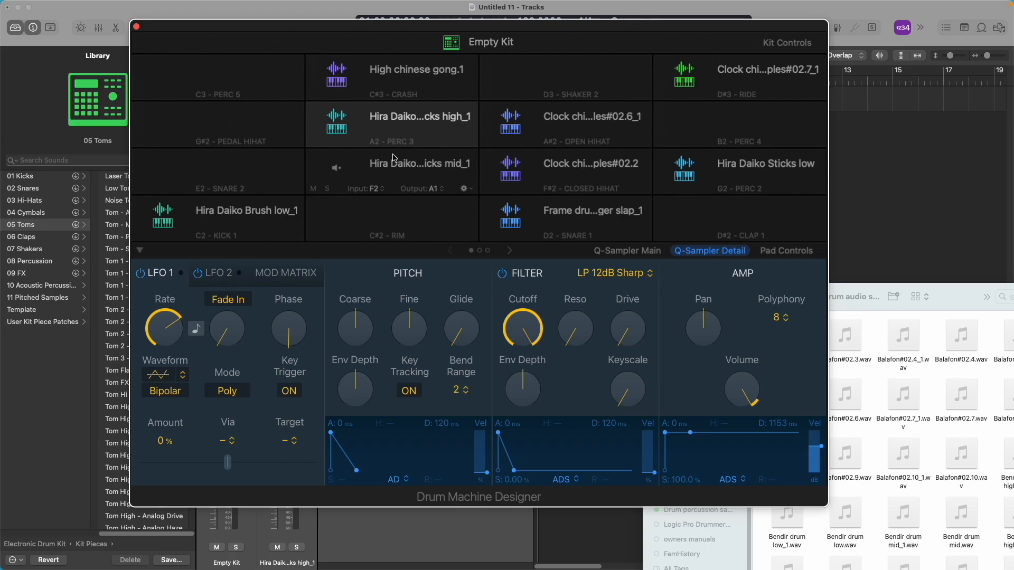
{"action": "left_click", "coordinate": [341, 124]}
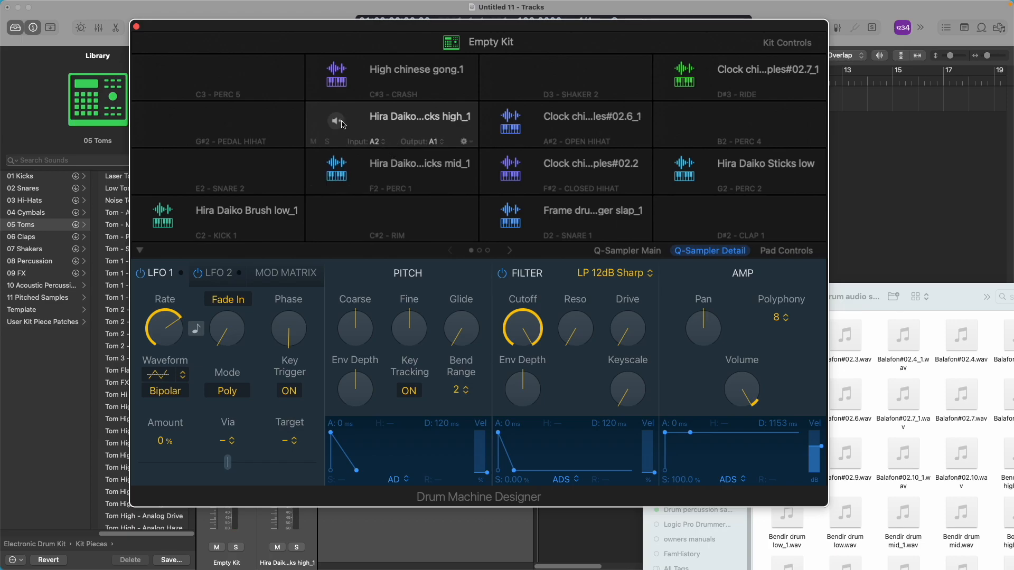
{"action": "left_click", "coordinate": [360, 166]}
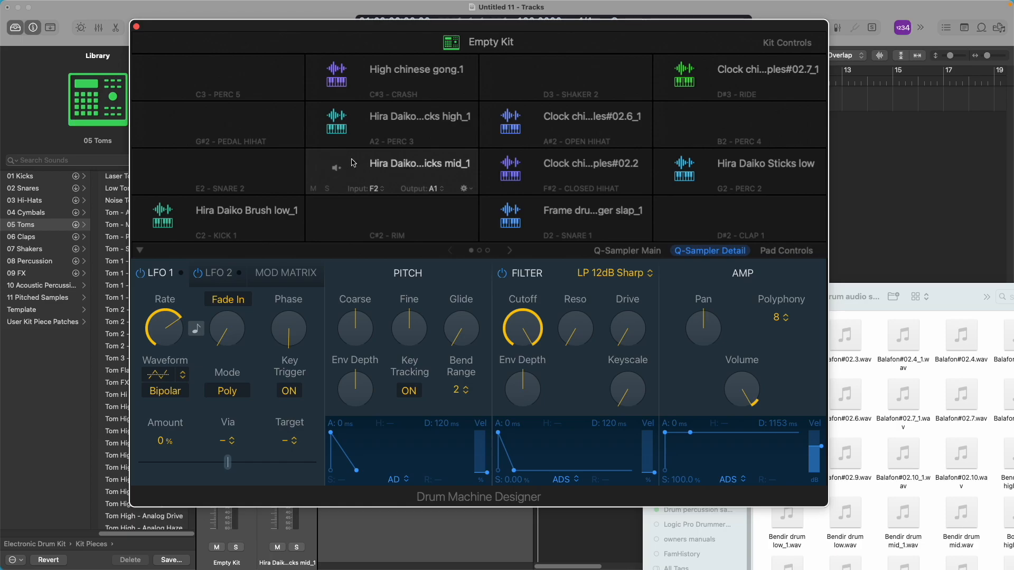
{"action": "left_click", "coordinate": [336, 169]}
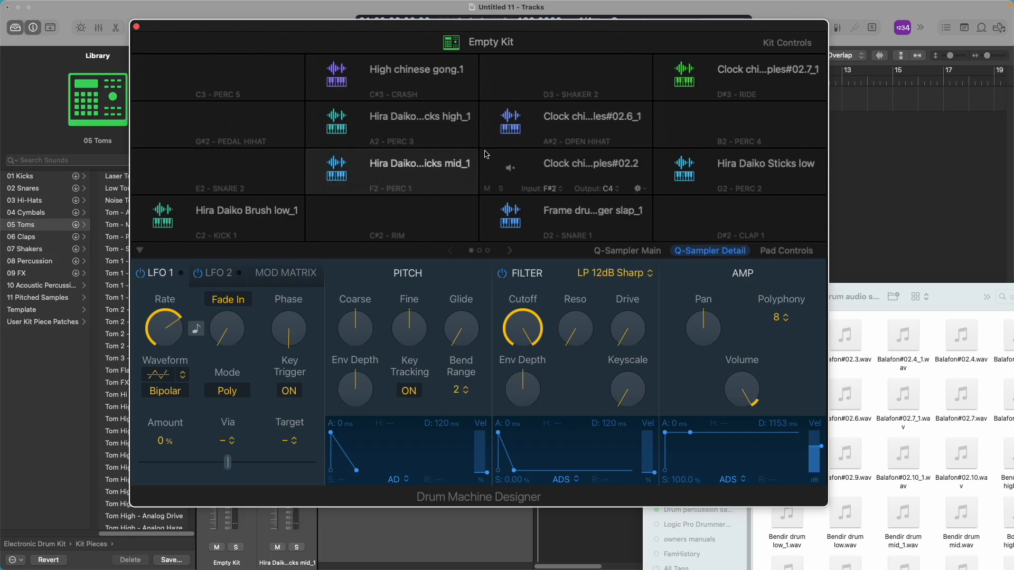
Audition the clock chime cymbal samples on the A#2 Open Hihat and F#2 Closed Hihat pads
{"action": "left_click", "coordinate": [510, 122]}
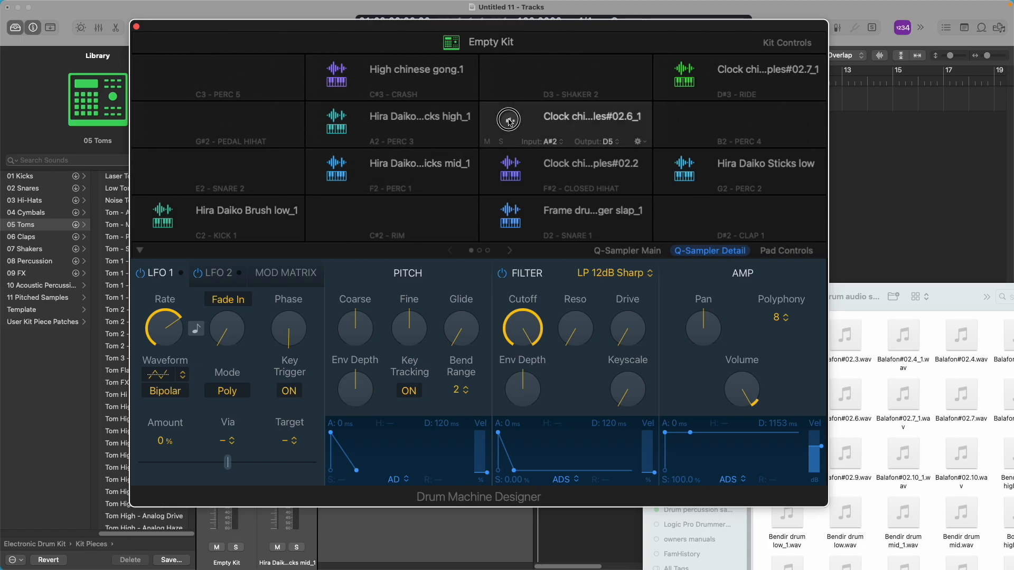
{"action": "left_click", "coordinate": [514, 169]}
{"action": "left_click", "coordinate": [509, 122]}
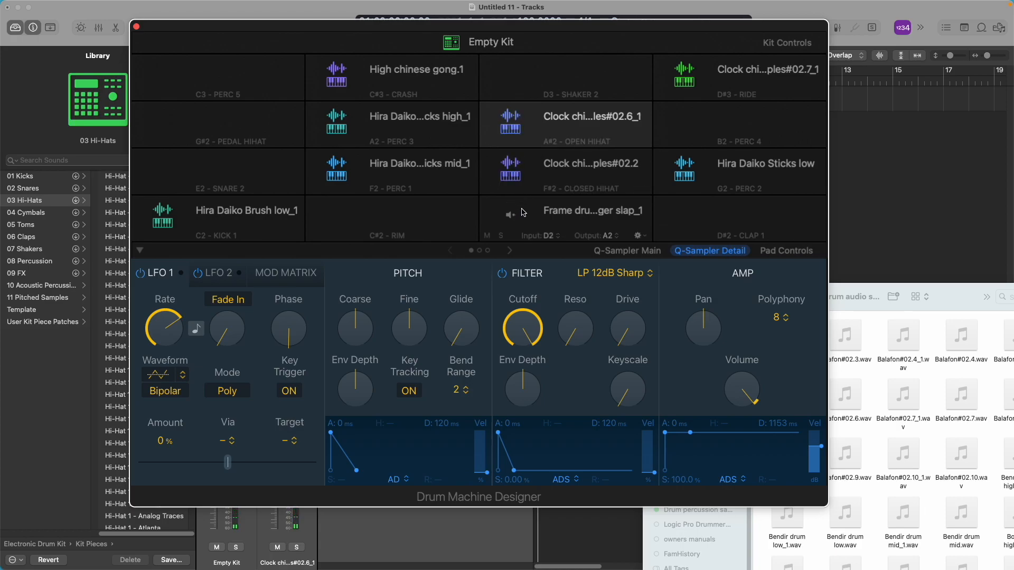
{"action": "left_click", "coordinate": [510, 169]}
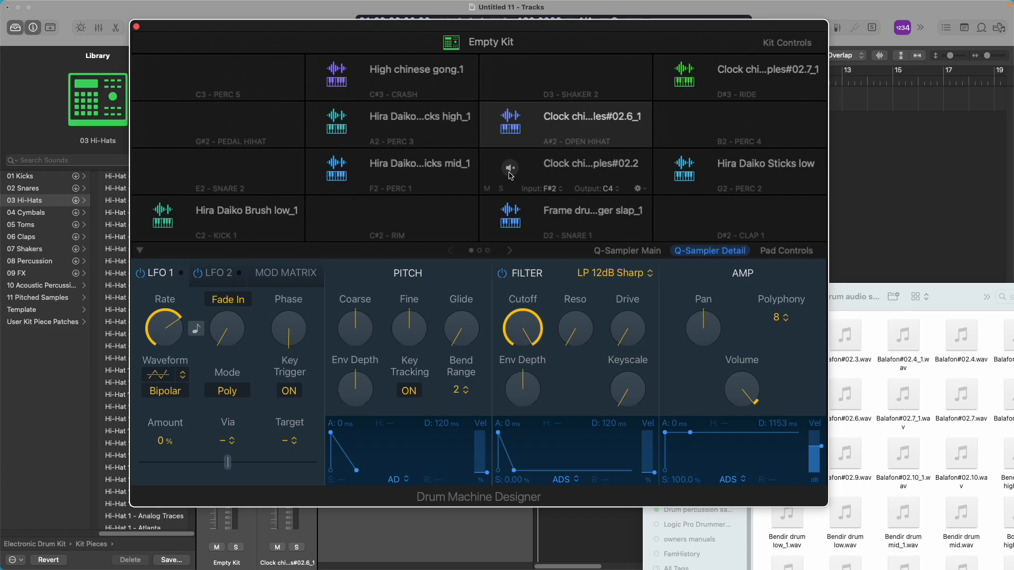
{"action": "left_click", "coordinate": [510, 169]}
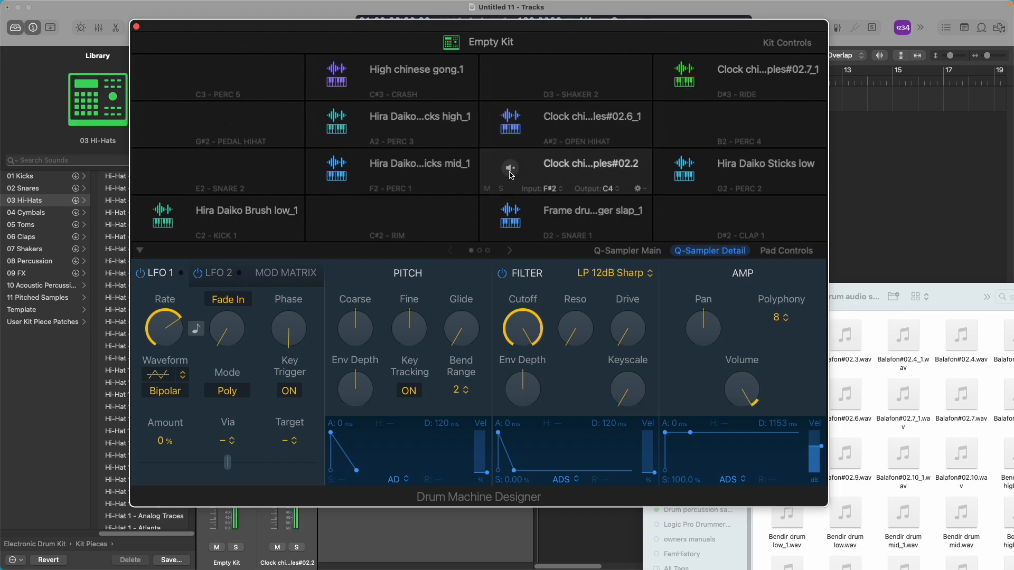
Audition the samples on the D2 Snare 1, D#3 Ride and G2 Perc 2 pads
{"action": "left_click", "coordinate": [530, 215]}
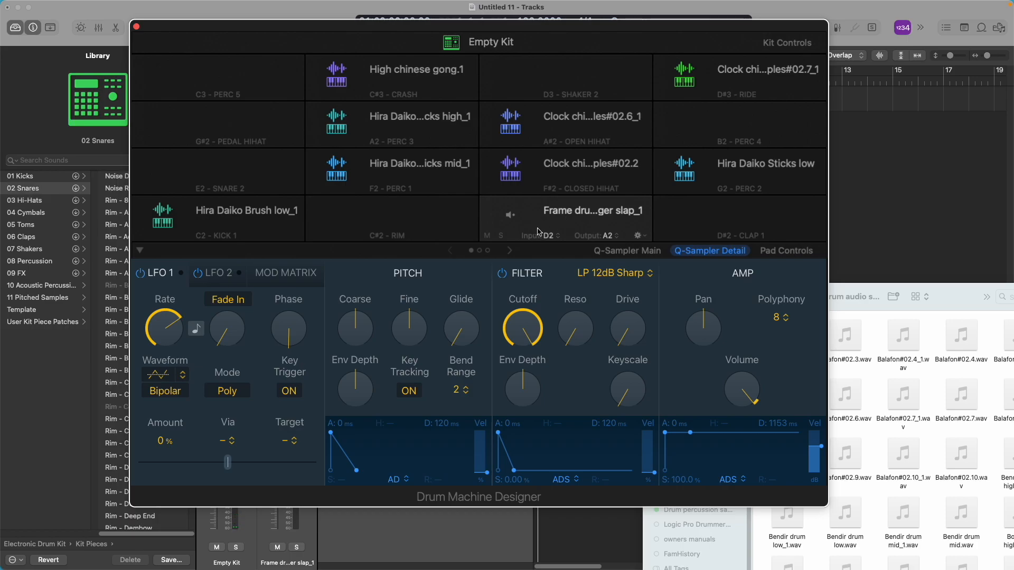
{"action": "left_click", "coordinate": [510, 216]}
{"action": "mouse_move", "coordinate": [706, 71]}
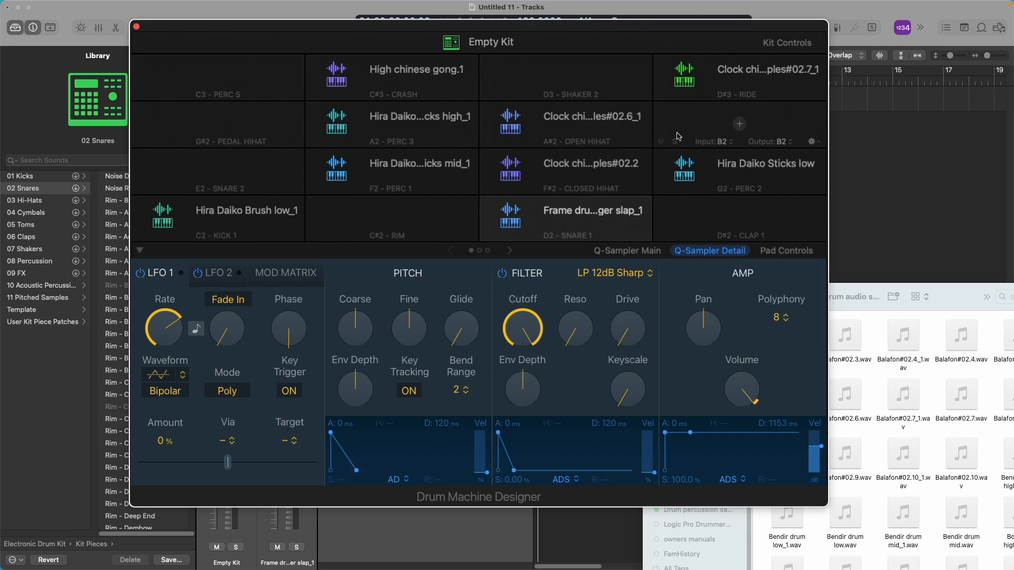
{"action": "left_click", "coordinate": [684, 74]}
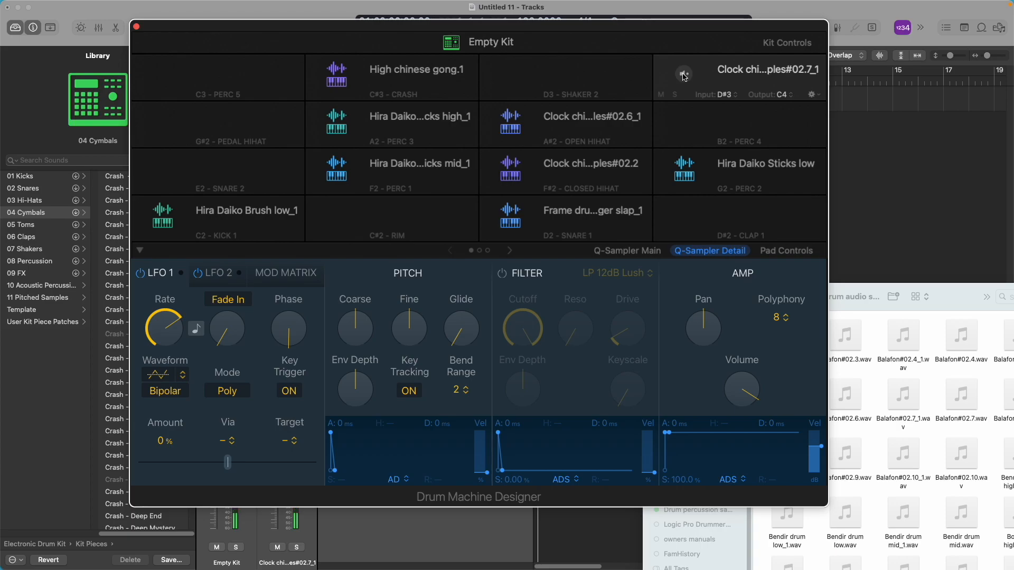
{"action": "left_click", "coordinate": [684, 170]}
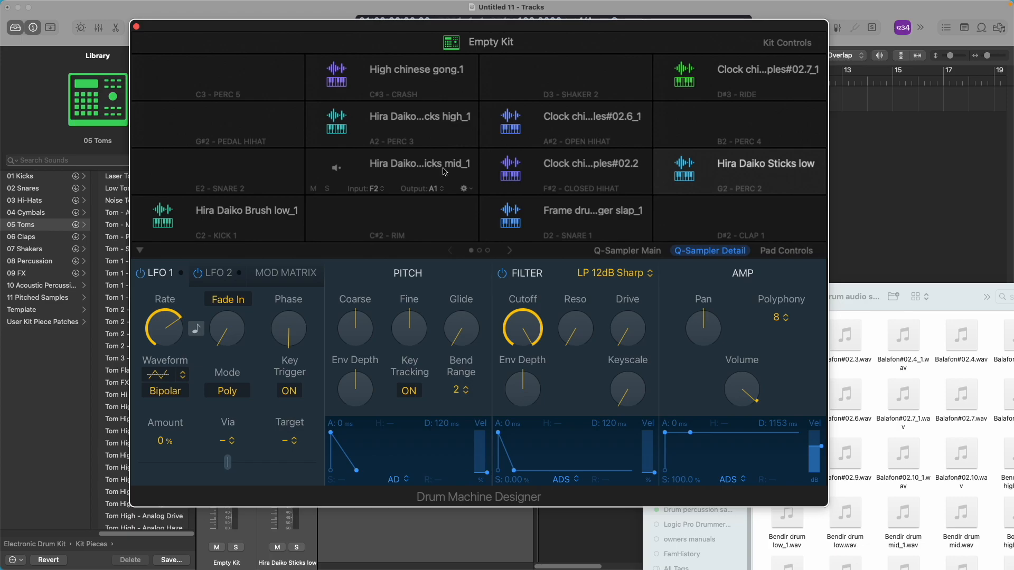
Audition the Hira Daiko Brush low_1 pad on C2 while checking its amp volume
{"action": "left_click", "coordinate": [509, 216]}
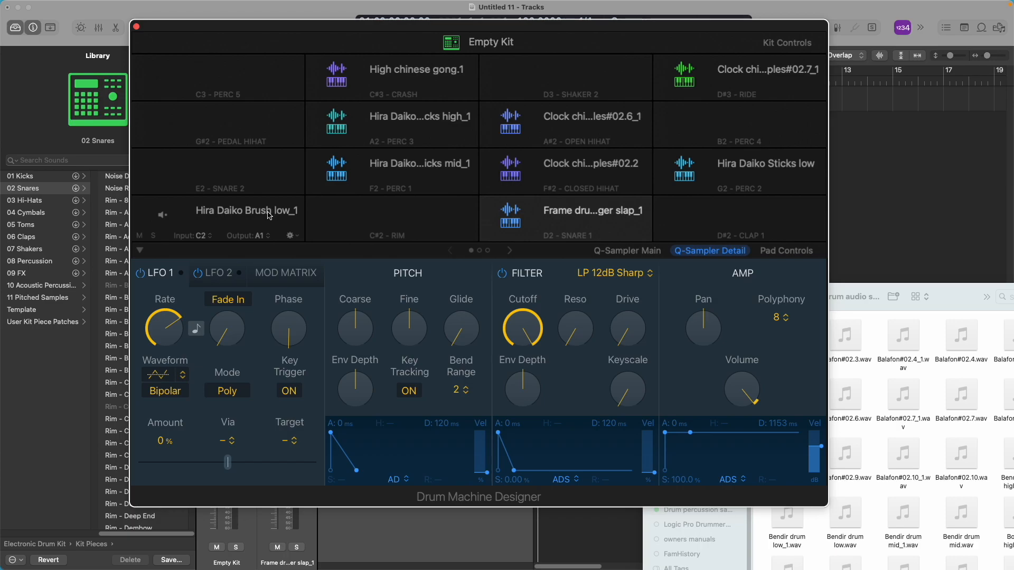
{"action": "left_click", "coordinate": [291, 226]}
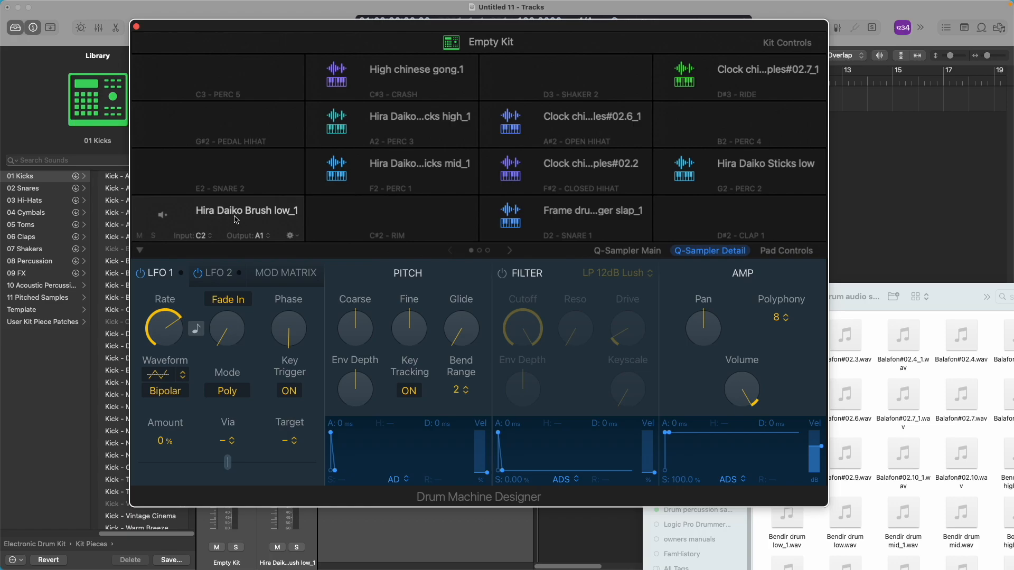
{"action": "left_click", "coordinate": [163, 216]}
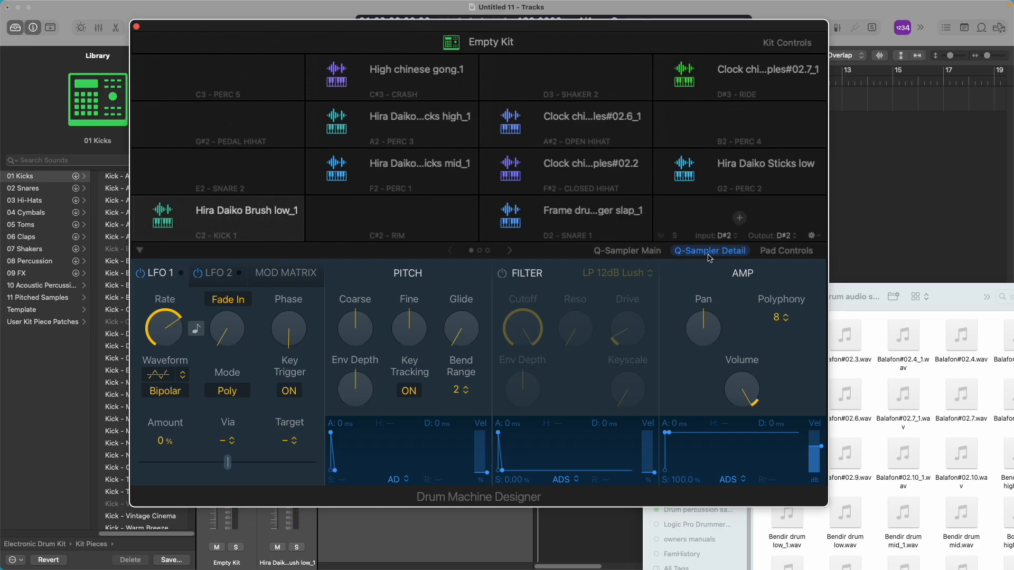
{"action": "mouse_move", "coordinate": [727, 375]}
{"action": "mouse_move", "coordinate": [446, 336]}
{"action": "mouse_move", "coordinate": [682, 302]}
{"action": "mouse_move", "coordinate": [730, 343]}
{"action": "left_click_drag", "start_coordinate": [744, 393], "coordinate": [750, 373]}
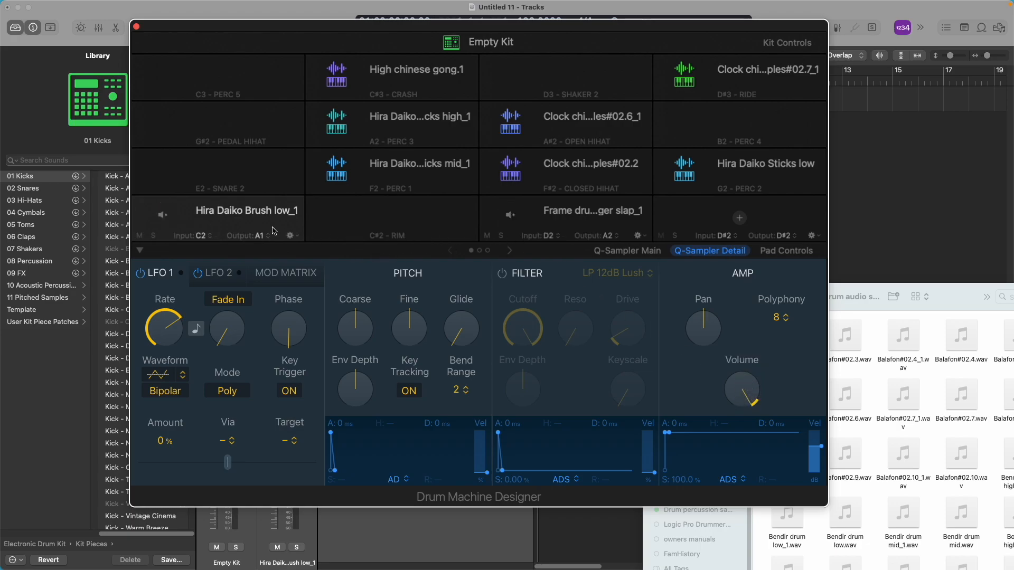
{"action": "left_click", "coordinate": [161, 218]}
Audition the High chinese gong.1 pad on C#3 Crash to judge its level
{"action": "mouse_move", "coordinate": [413, 83]}
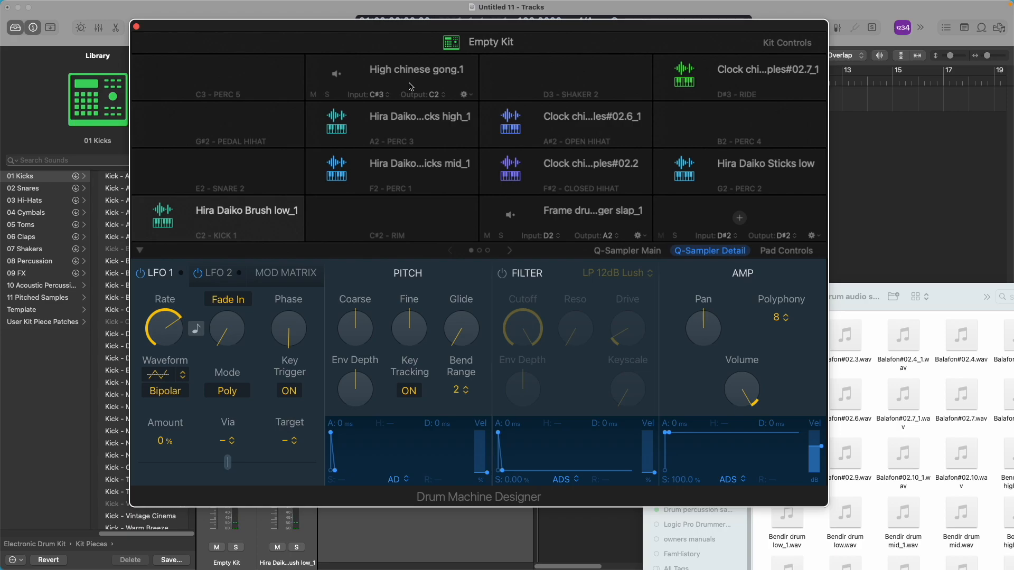
{"action": "left_click", "coordinate": [411, 86]}
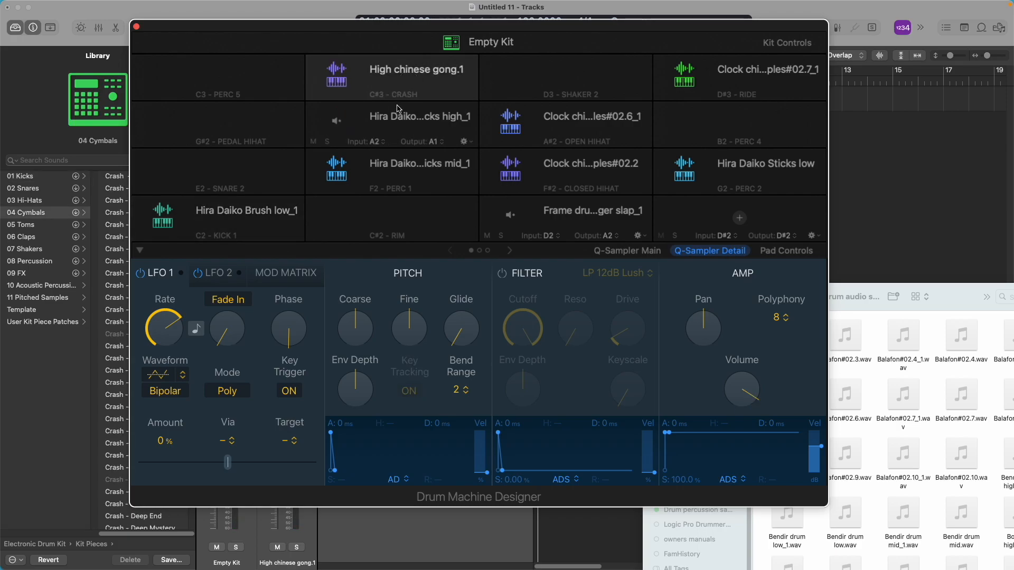
{"action": "left_click", "coordinate": [338, 78]}
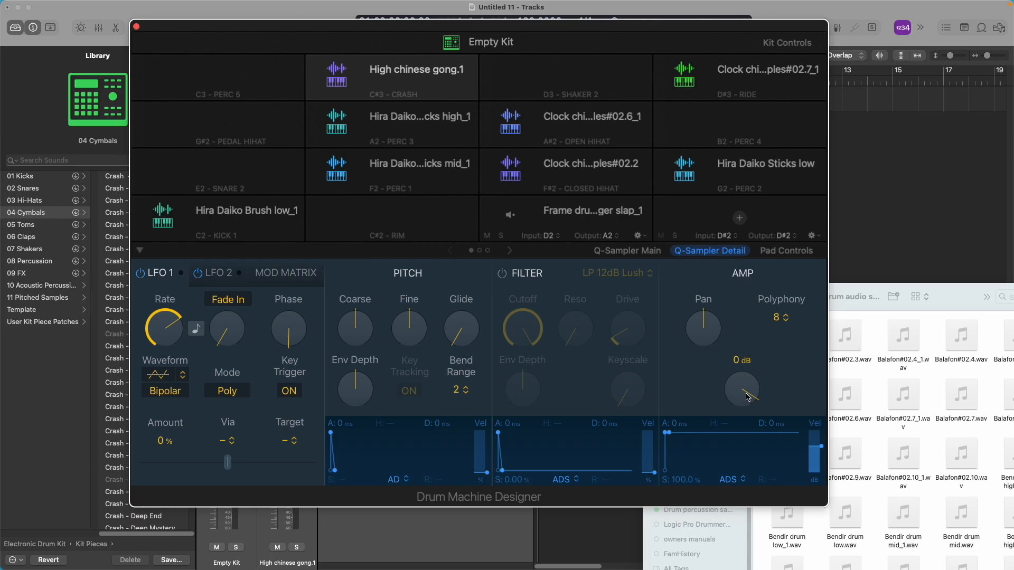
Check the high Hira Daiko sticks pad on A2, and audition the mid one on F2 while testing its amp volume
{"action": "mouse_move", "coordinate": [409, 172]}
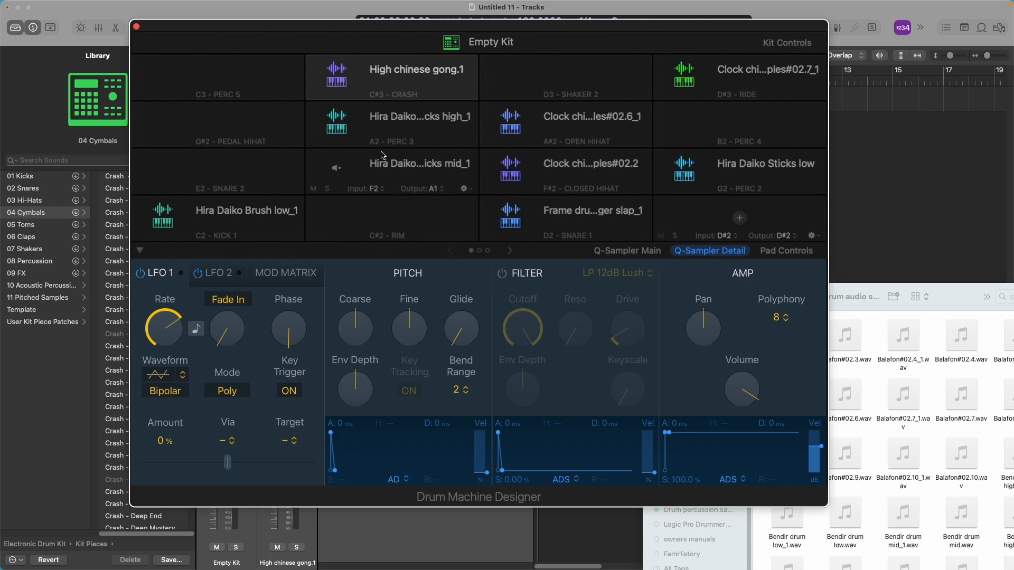
{"action": "mouse_move", "coordinate": [378, 141]}
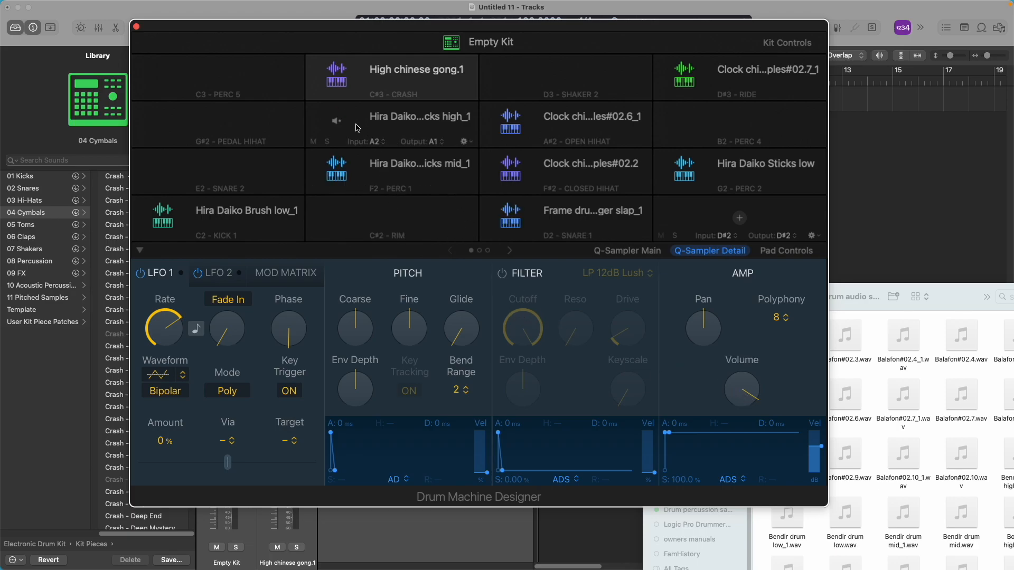
{"action": "left_click", "coordinate": [361, 130]}
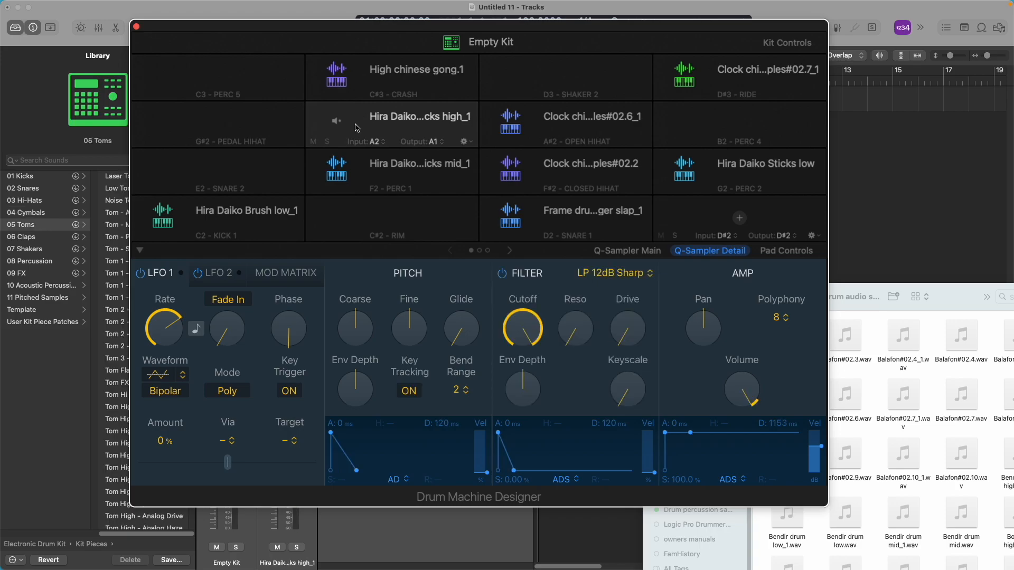
{"action": "left_click", "coordinate": [359, 169]}
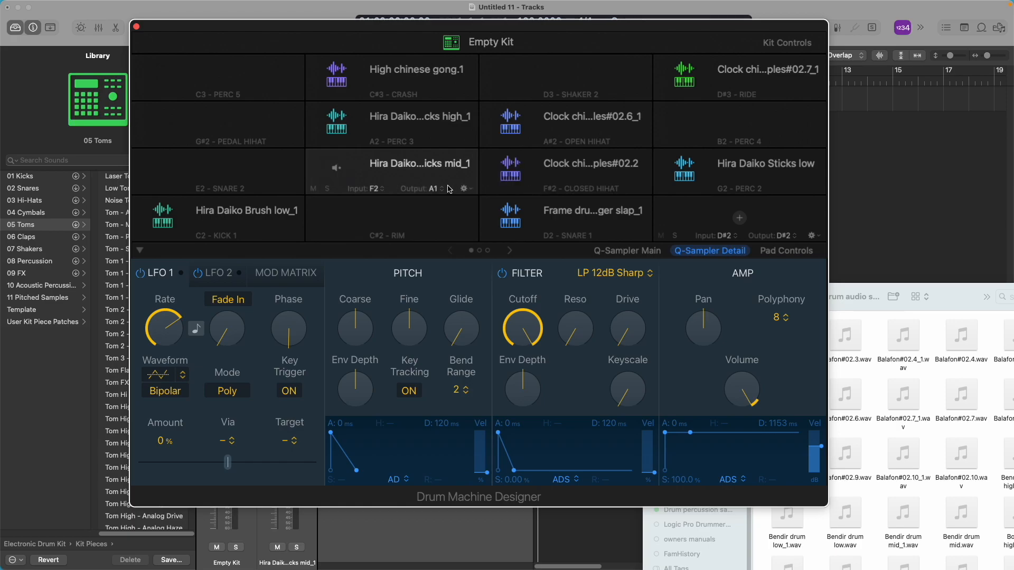
{"action": "left_click", "coordinate": [338, 174]}
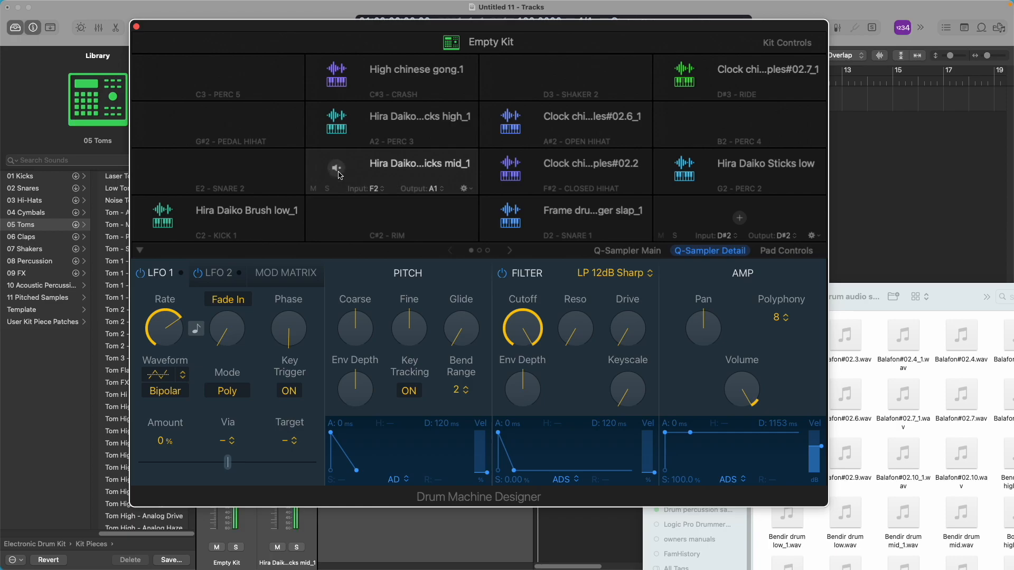
{"action": "mouse_move", "coordinate": [725, 393]}
{"action": "left_click_drag", "start_coordinate": [739, 395], "coordinate": [745, 406]}
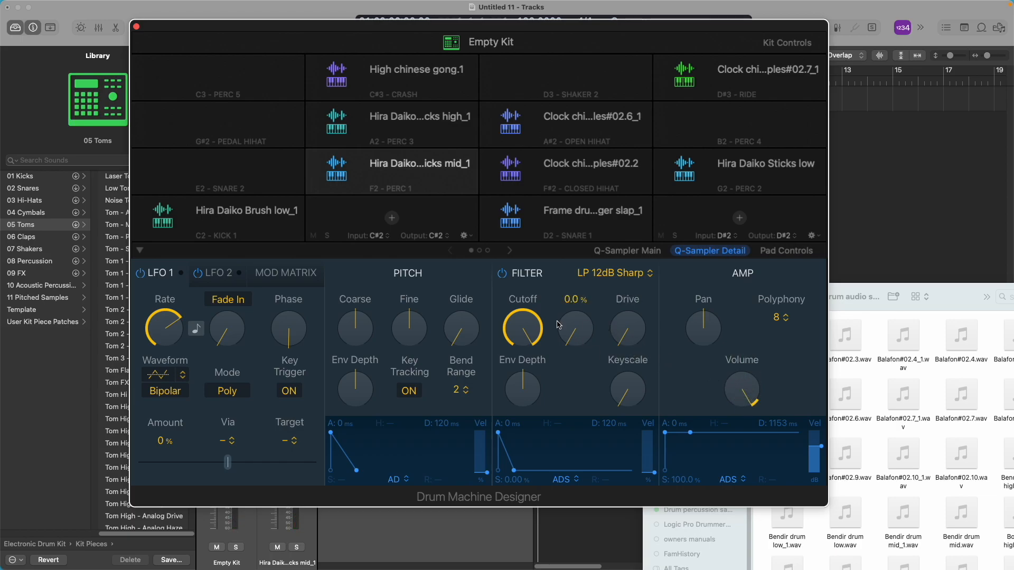
{"action": "left_click", "coordinate": [338, 169]}
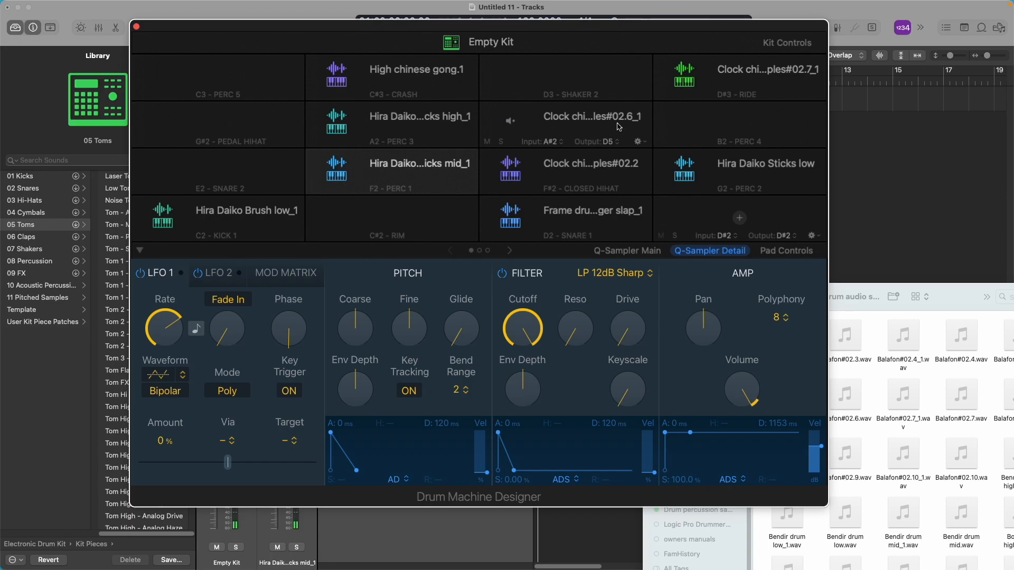
Lower the amp volume of the Hira Daiko Sticks low pad on G2 slightly and audition it
{"action": "left_click", "coordinate": [707, 179]}
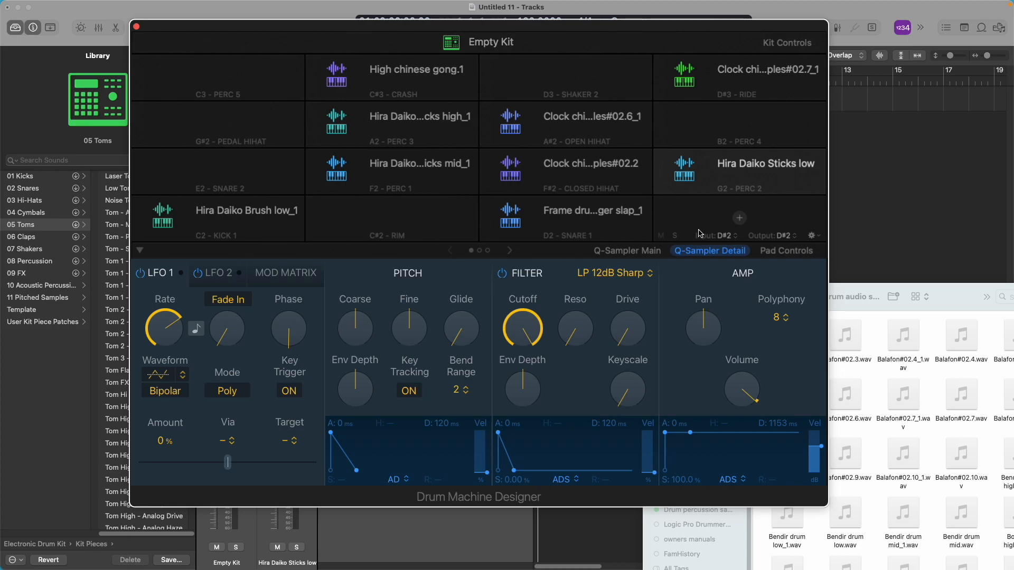
{"action": "left_click", "coordinate": [686, 174]}
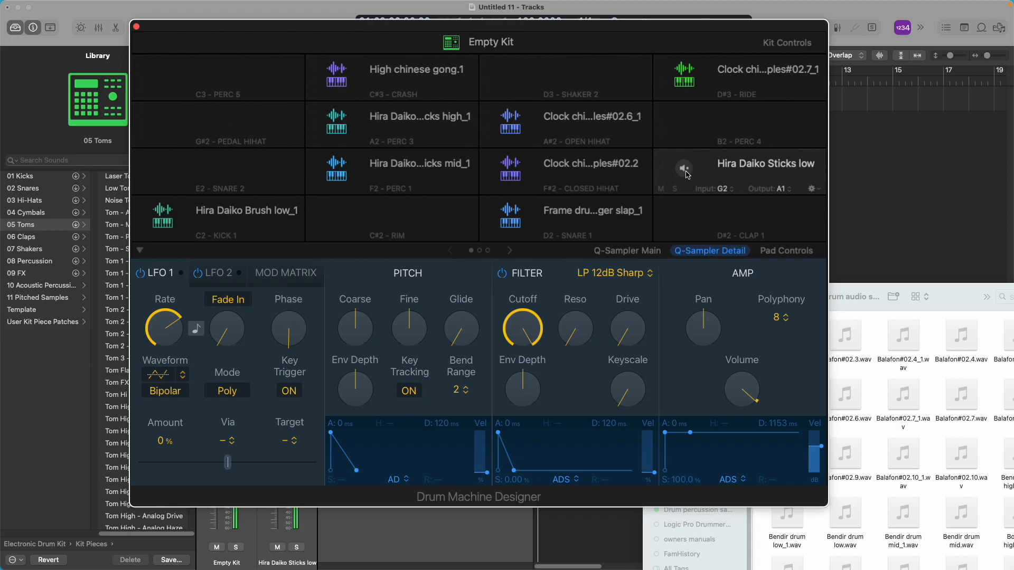
{"action": "mouse_move", "coordinate": [758, 385]}
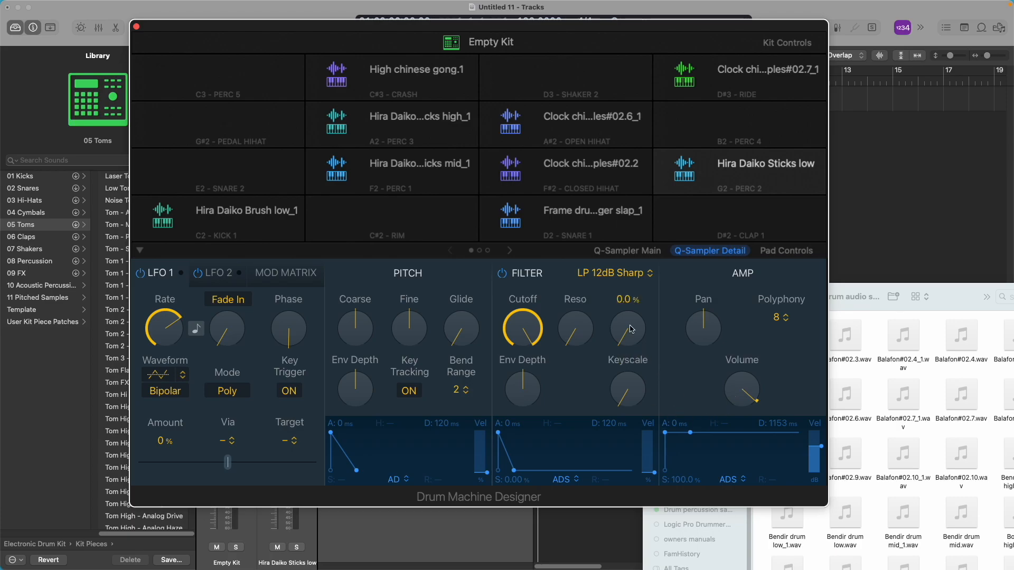
{"action": "mouse_move", "coordinate": [694, 126]}
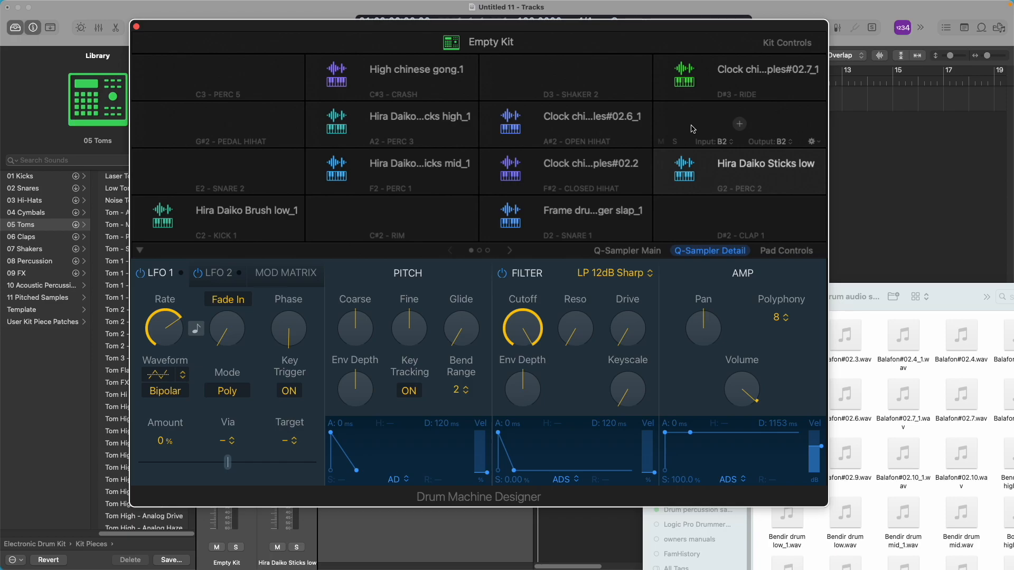
{"action": "left_click_drag", "start_coordinate": [746, 396], "coordinate": [746, 401]}
{"action": "left_click", "coordinate": [680, 167]}
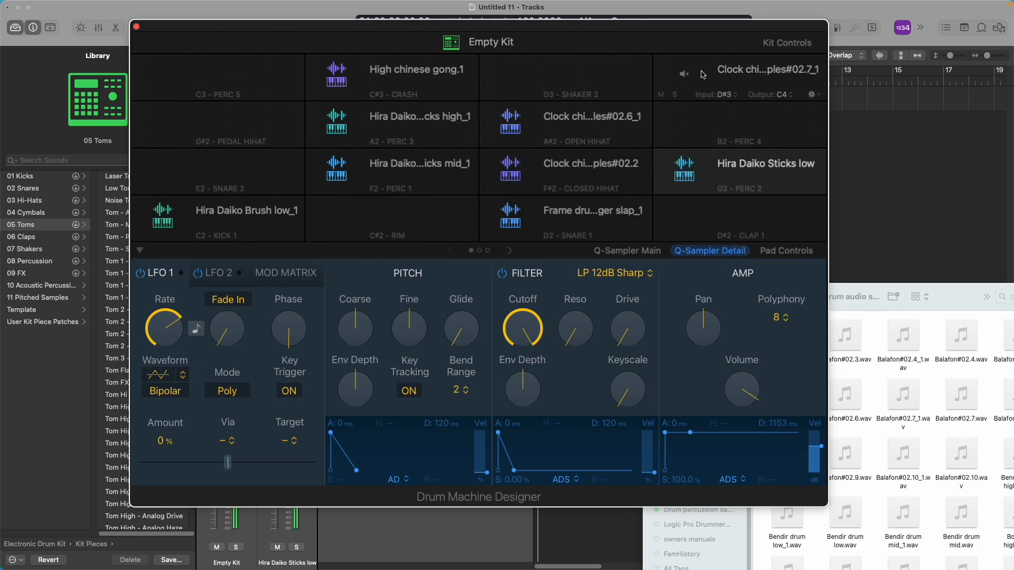
Raise the amp volume of the clock chime cymbal pad on D#3 Ride slightly and audition it repeatedly
{"action": "left_click", "coordinate": [708, 92]}
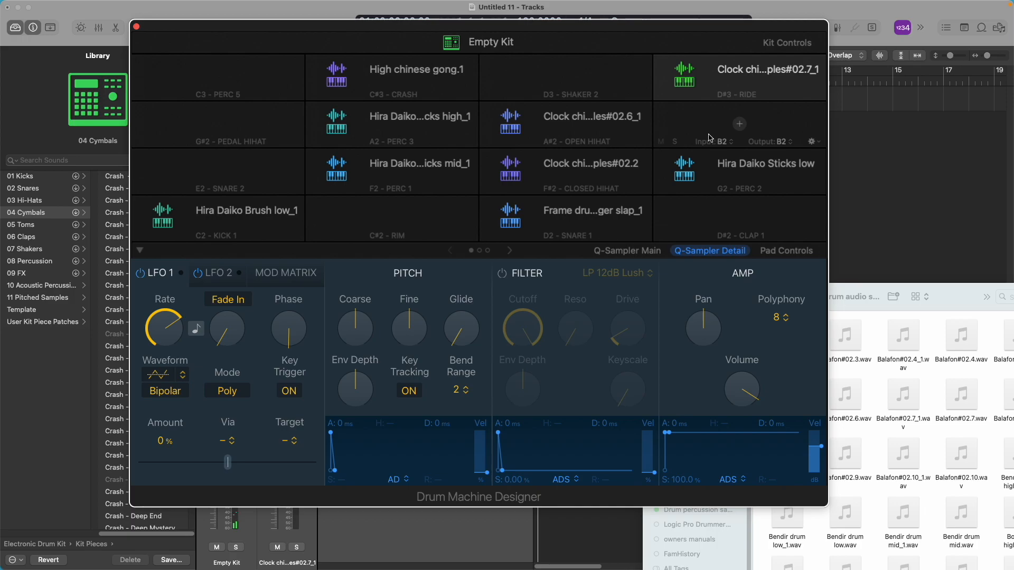
{"action": "left_click", "coordinate": [686, 78]}
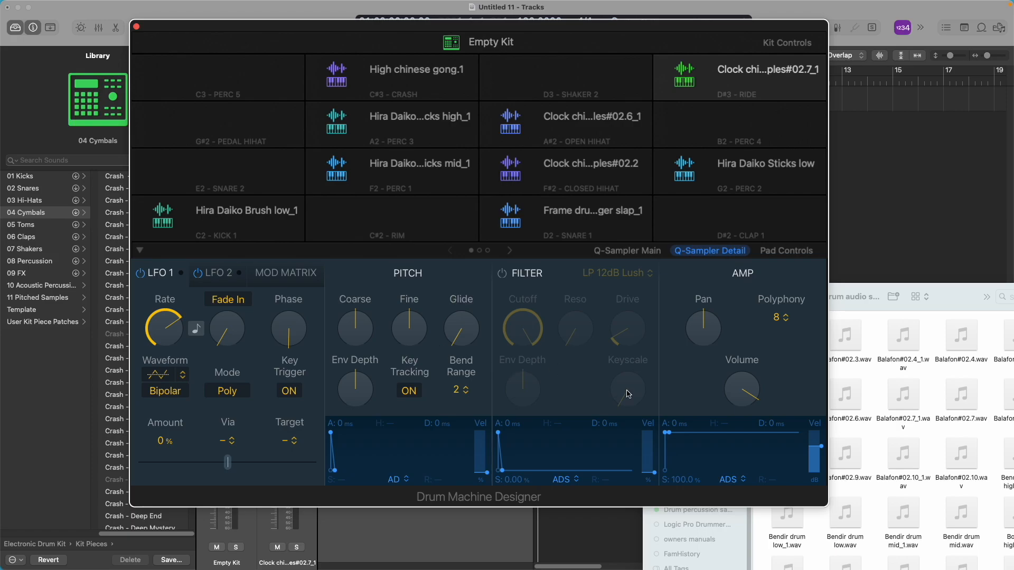
{"action": "left_click_drag", "start_coordinate": [738, 393], "coordinate": [739, 388]}
{"action": "left_click", "coordinate": [685, 75]}
{"action": "left_click", "coordinate": [684, 75]}
{"action": "left_click", "coordinate": [685, 75]}
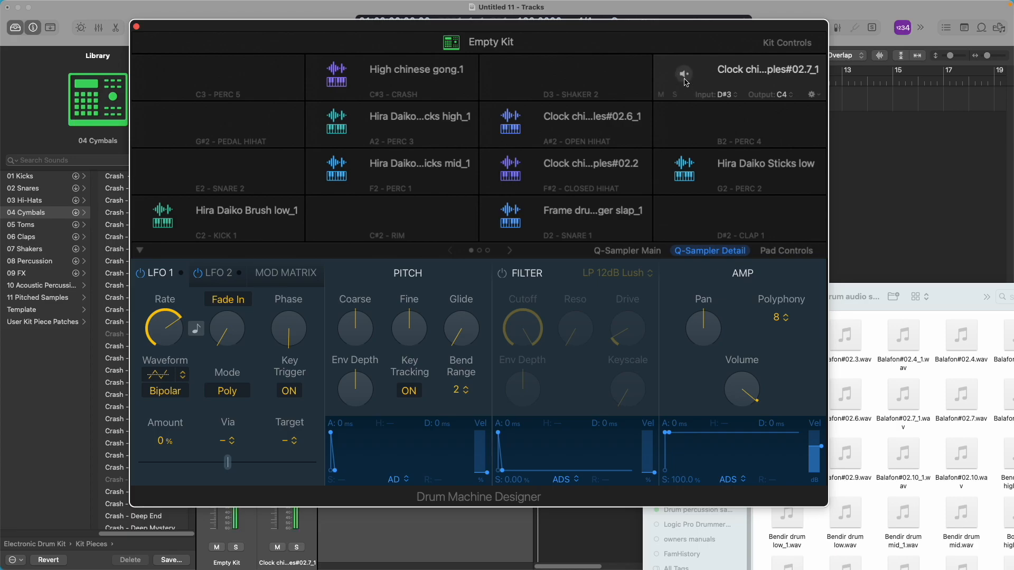
{"action": "left_click", "coordinate": [685, 79]}
Rename the kit "Chinese/Japanese kit"
{"action": "double_click", "coordinate": [508, 41]}
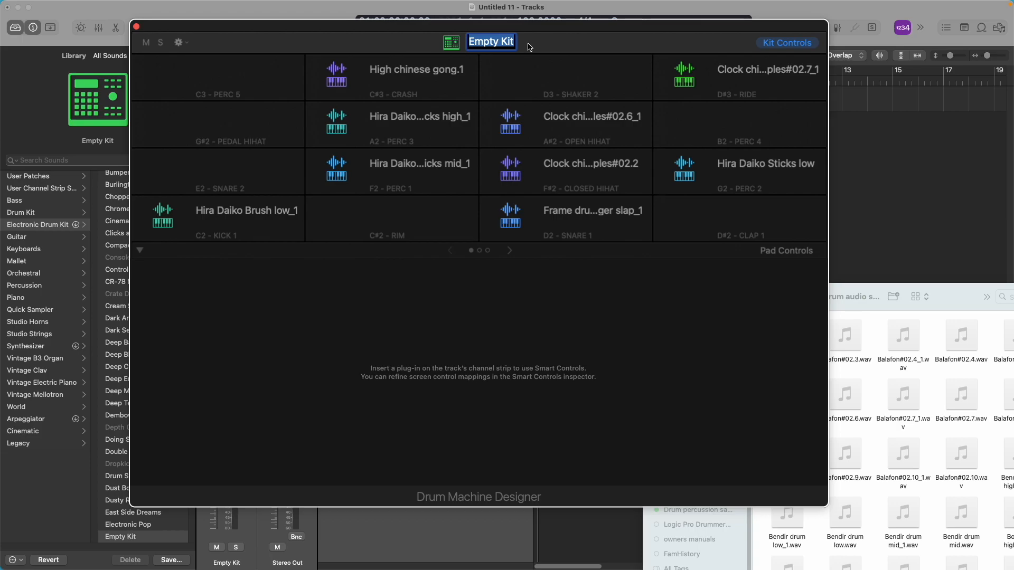
{"action": "type", "text": "Chines"}
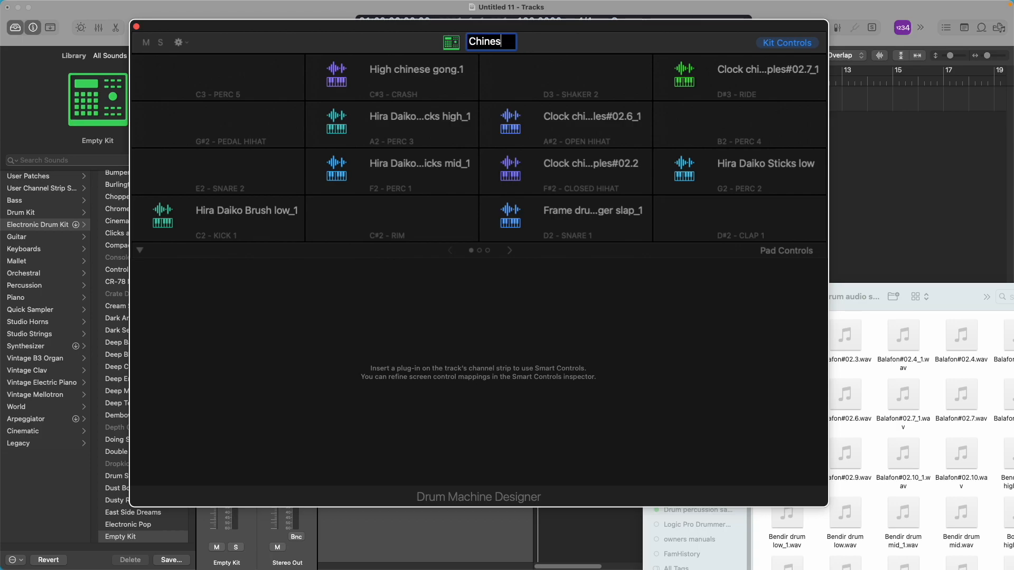
{"action": "type", "text": "e/Japan"}
{"action": "type", "text": "ese kit"}
{"action": "key", "text": "Return"}
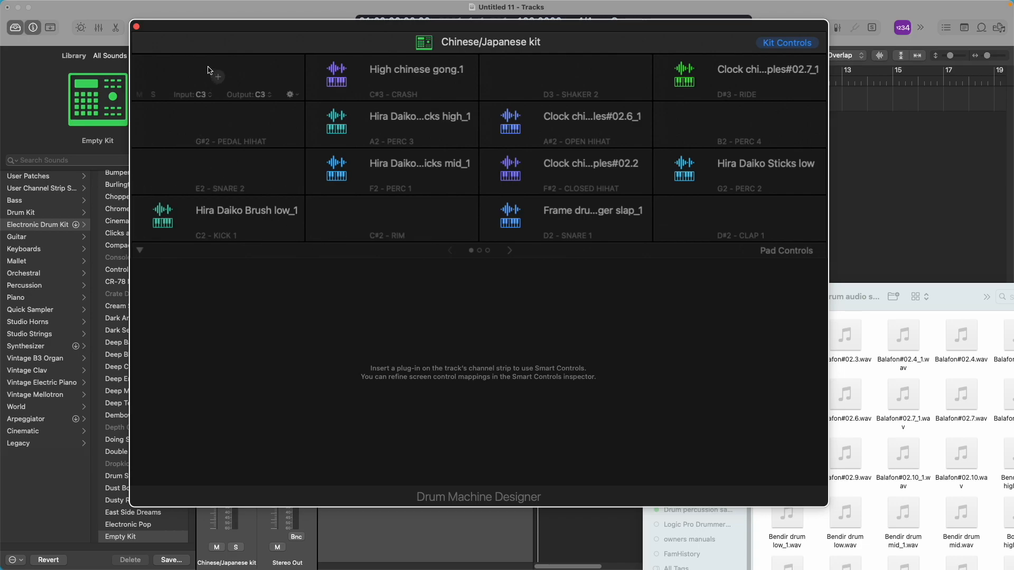
Move the Drum Machine Designer window aside to uncover the Chinese/Japanese kit track and its channel strip
{"action": "left_click_drag", "start_coordinate": [206, 31], "coordinate": [493, 137]}
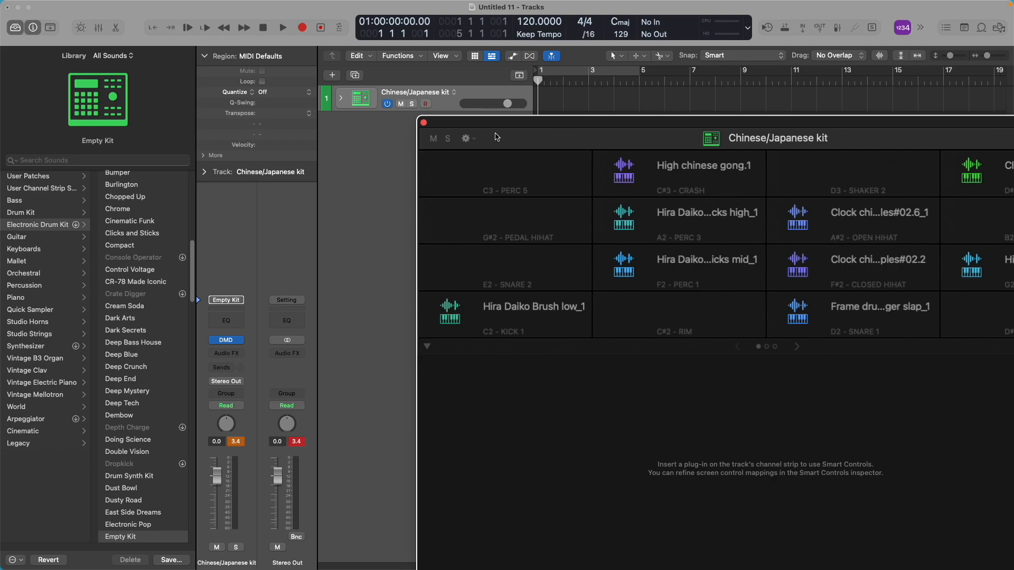
{"action": "mouse_move", "coordinate": [576, 228]}
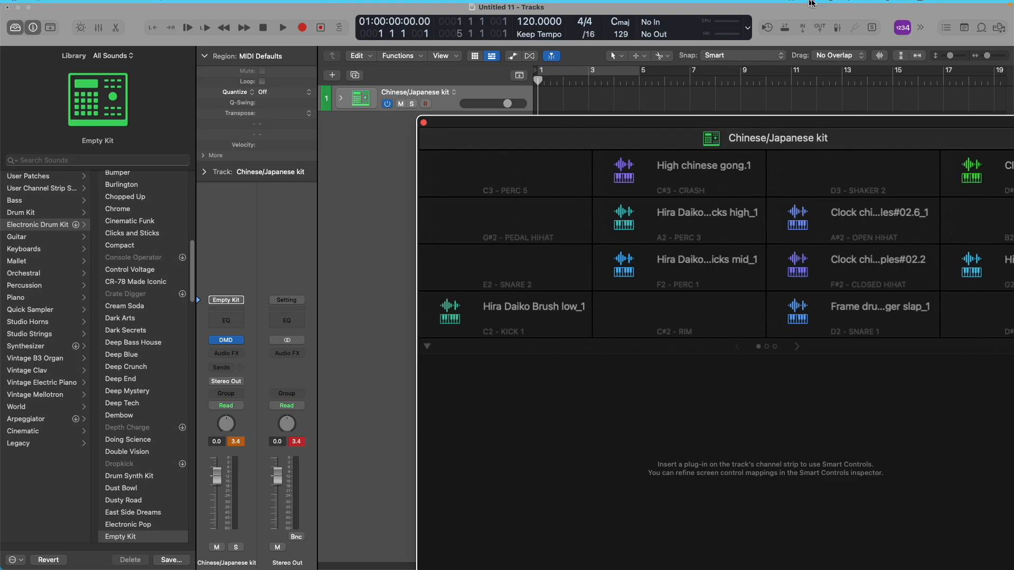
{"action": "mouse_move", "coordinate": [828, 1]}
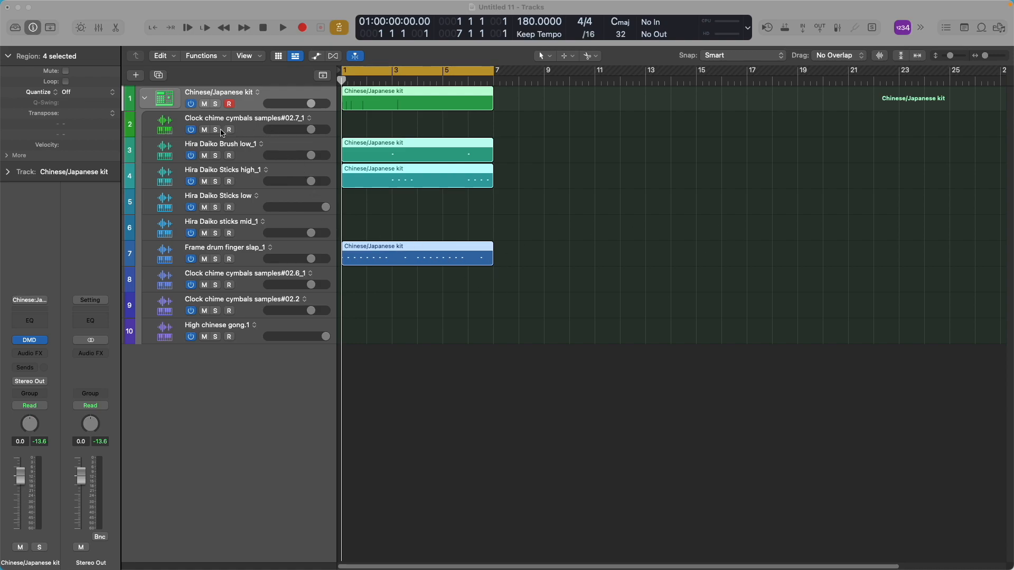
Collapse and re-expand the Chinese/Japanese kit track stack, and inspect its Hira Daiko Sticks high_1 and Brush low_1 subtracks
{"action": "left_click", "coordinate": [145, 98]}
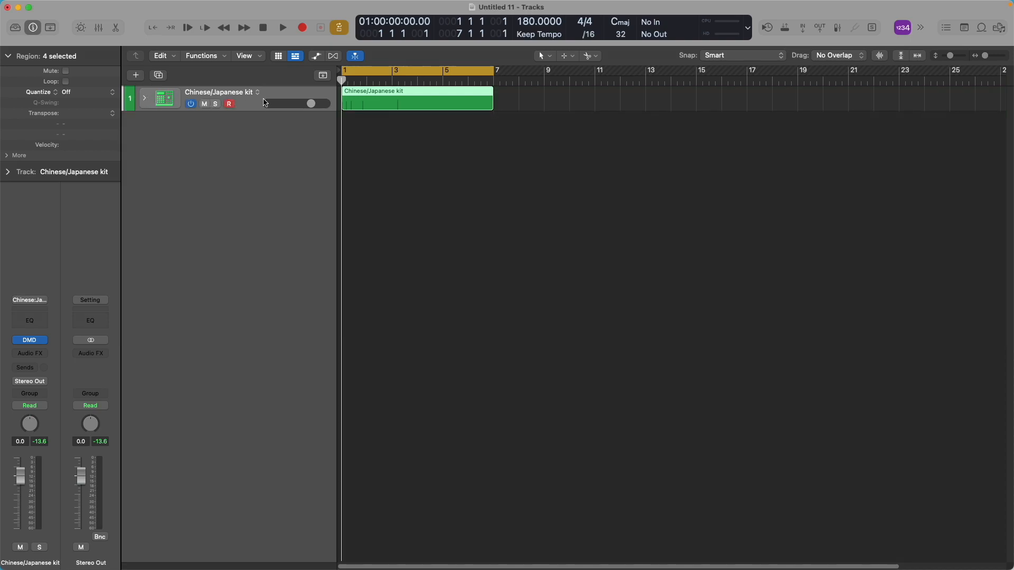
{"action": "left_click", "coordinate": [145, 99]}
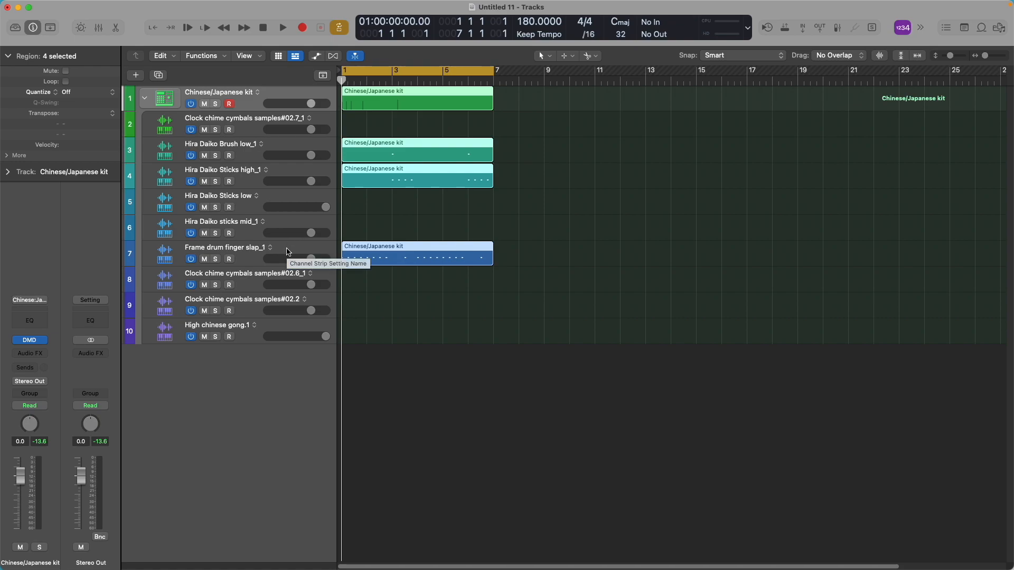
{"action": "left_click", "coordinate": [288, 175]}
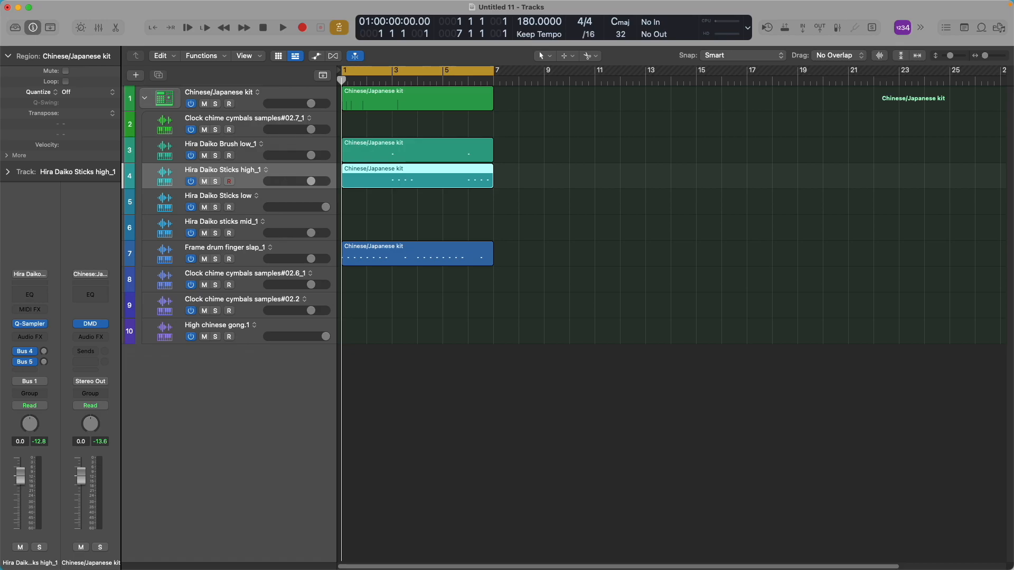
{"action": "left_click", "coordinate": [288, 148]}
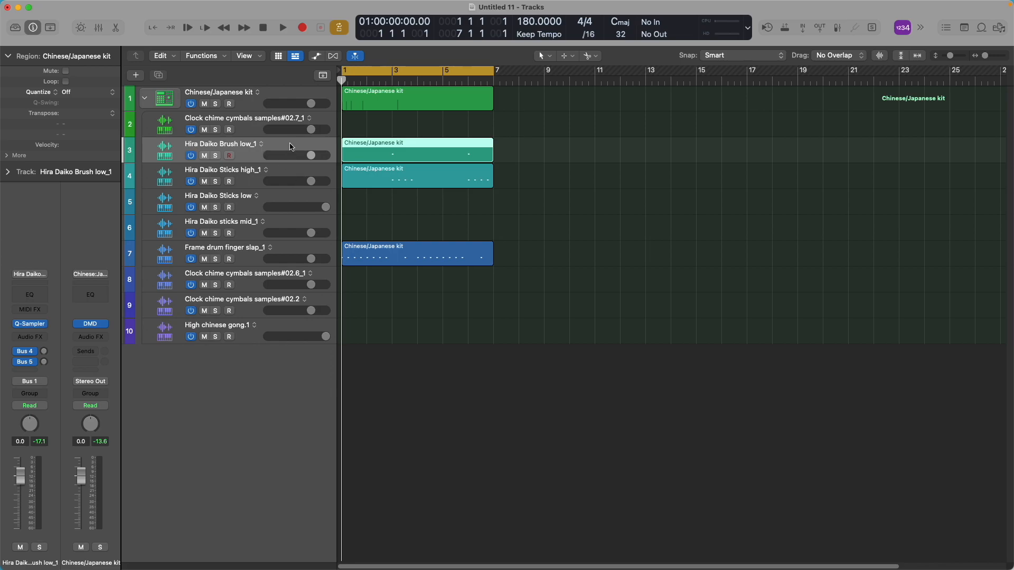
Play back the recorded Chinese/Japanese kit regions from bar 1 and stop the playback
{"action": "left_click", "coordinate": [283, 29]}
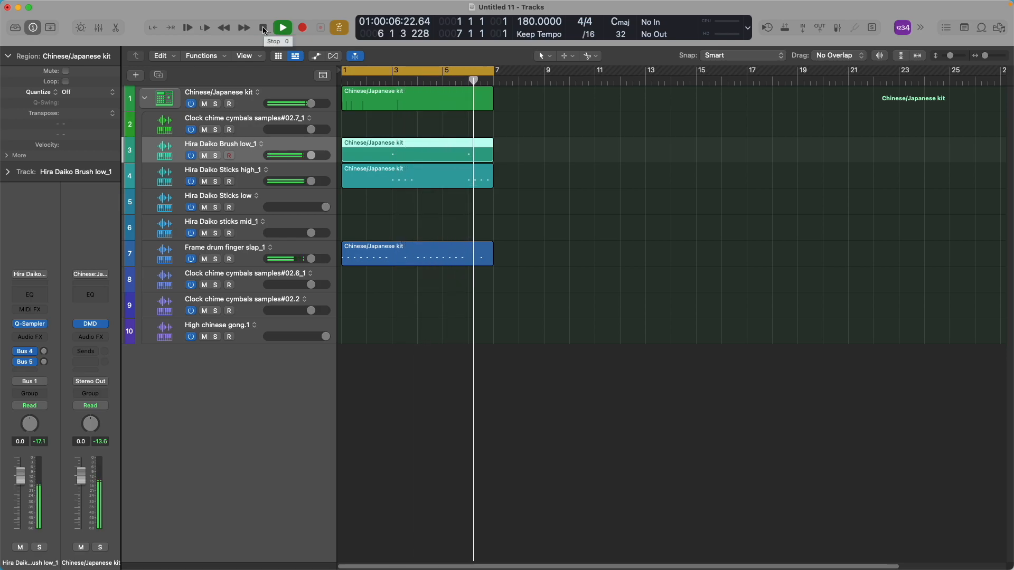
{"action": "left_click", "coordinate": [263, 29]}
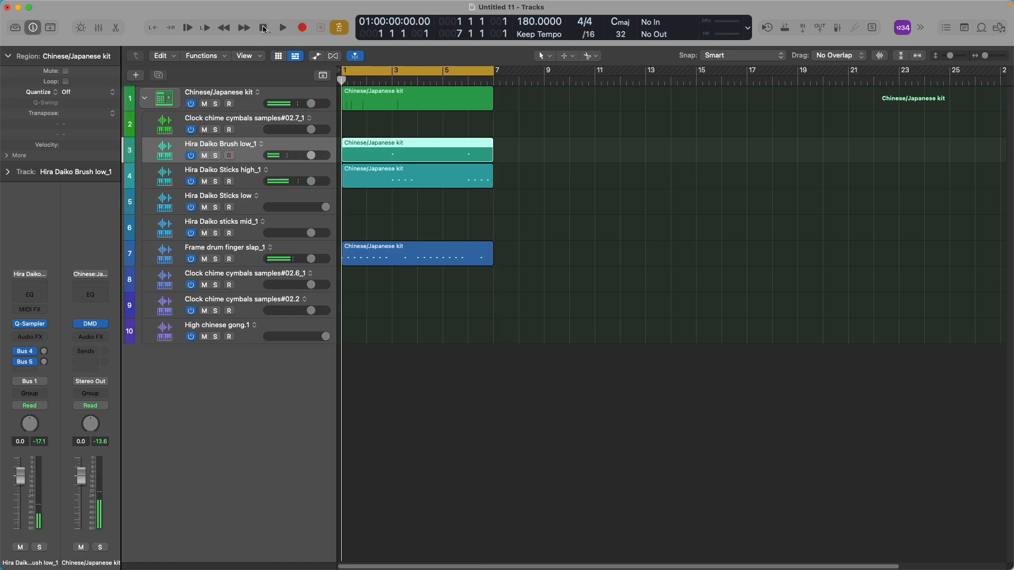